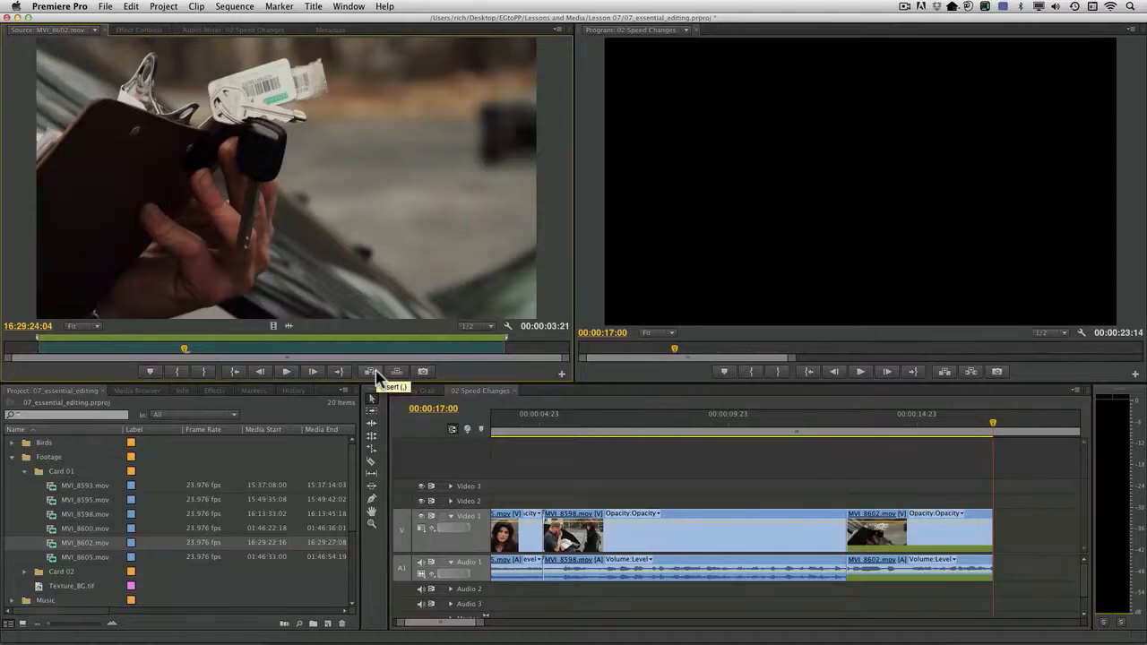
# Mute the system sound and play the MVI_8602.mov clip in the timeline from 00:00:13:13.
pyautogui.click(862, 424)
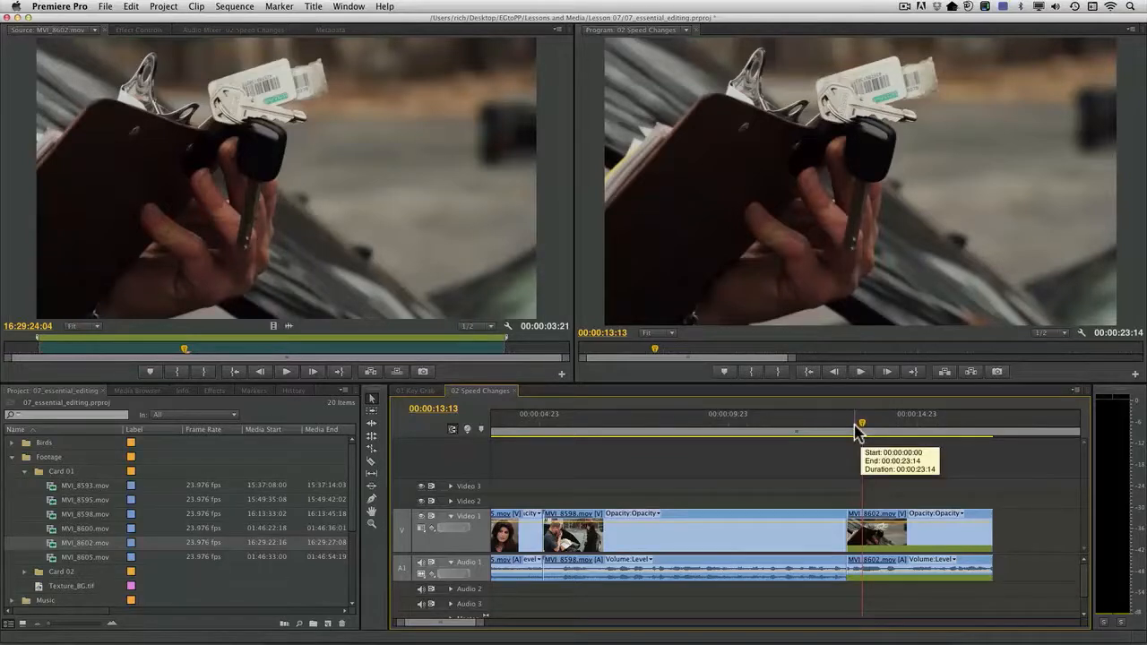
pyautogui.press('XF86AudioMute')
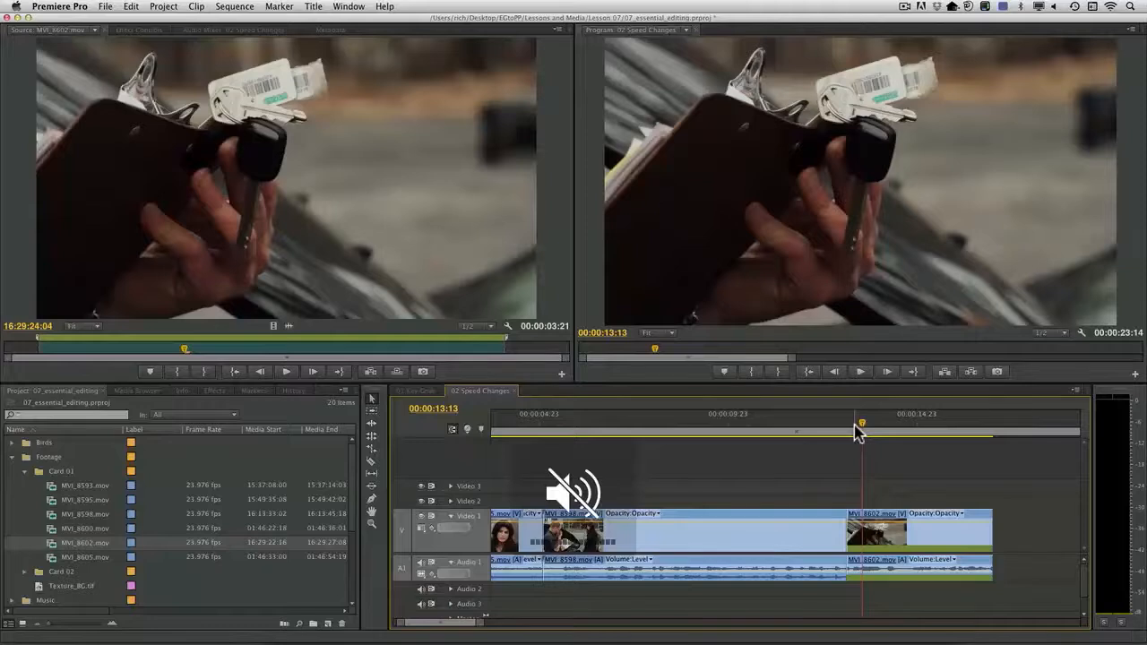
pyautogui.press('space')
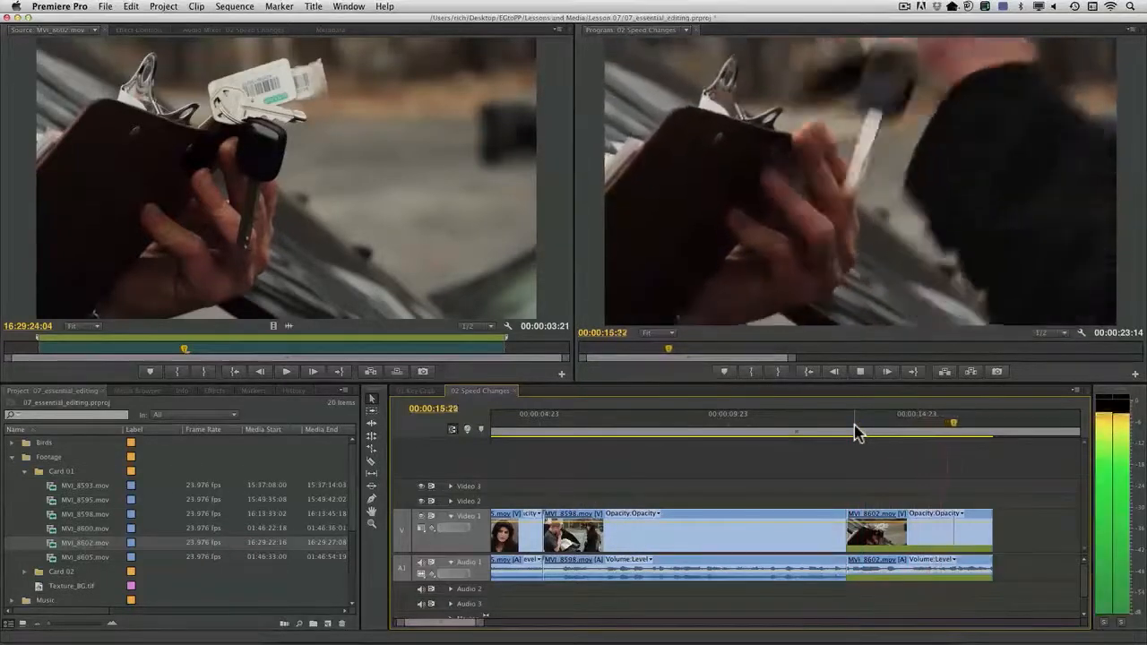
pyautogui.press('space')
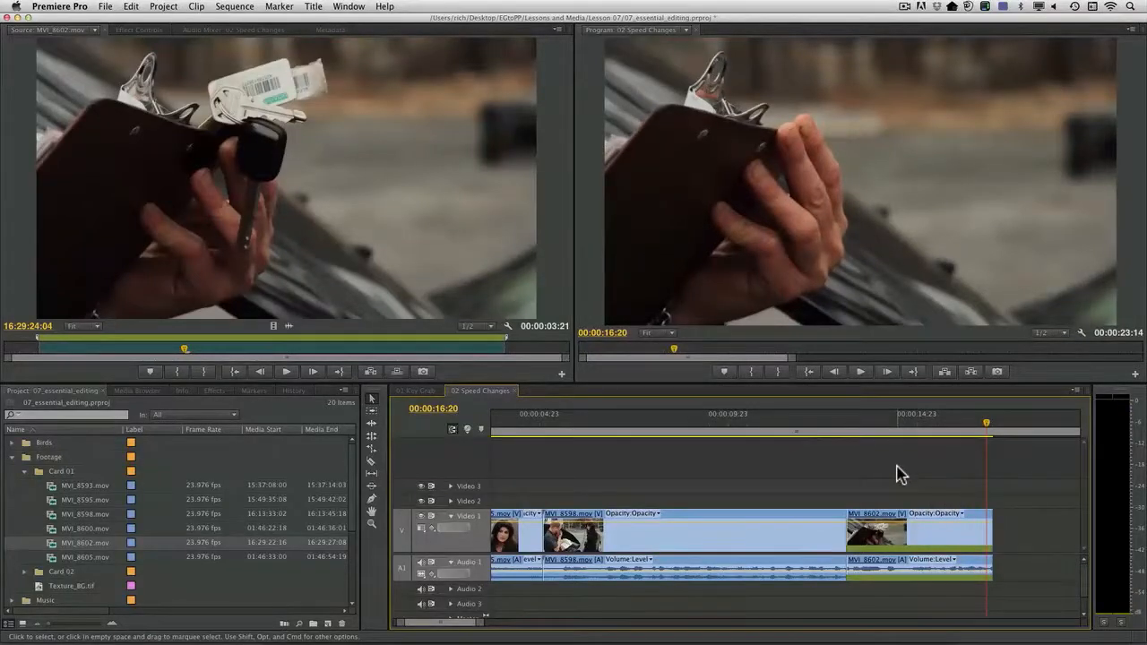
# Apply Reverse Speed to the MVI_8602.mov clip in the timeline, keeping its speed at 100%.
pyautogui.moveTo(897, 470); pyautogui.dragTo(926, 592)
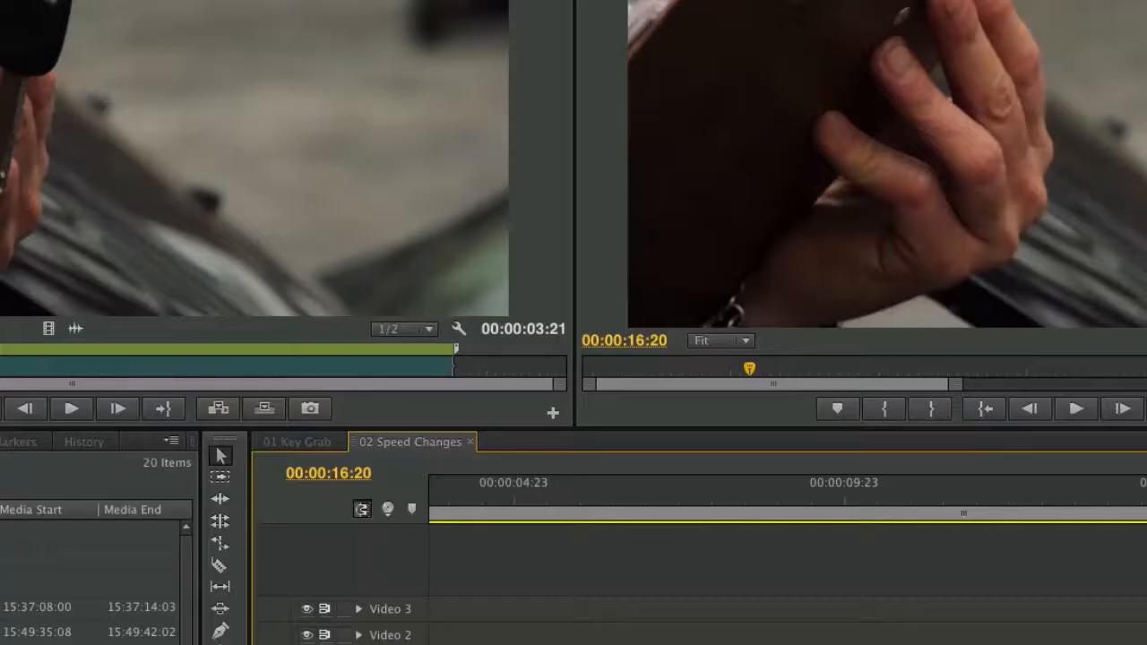
pyautogui.press('super+r')
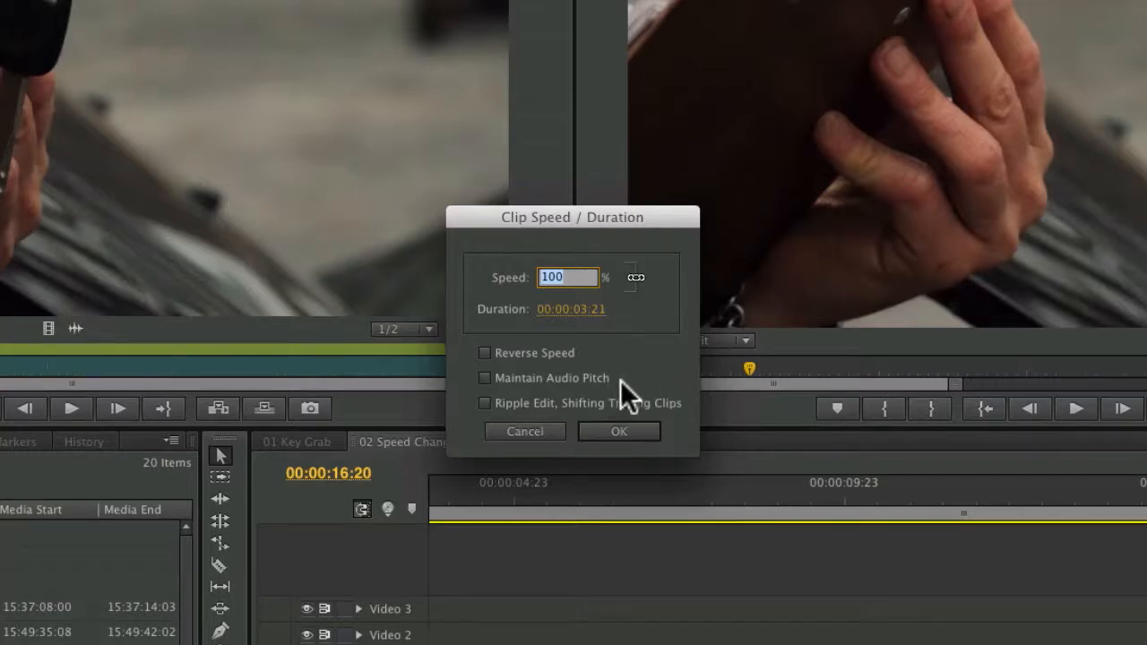
pyautogui.click(568, 349)
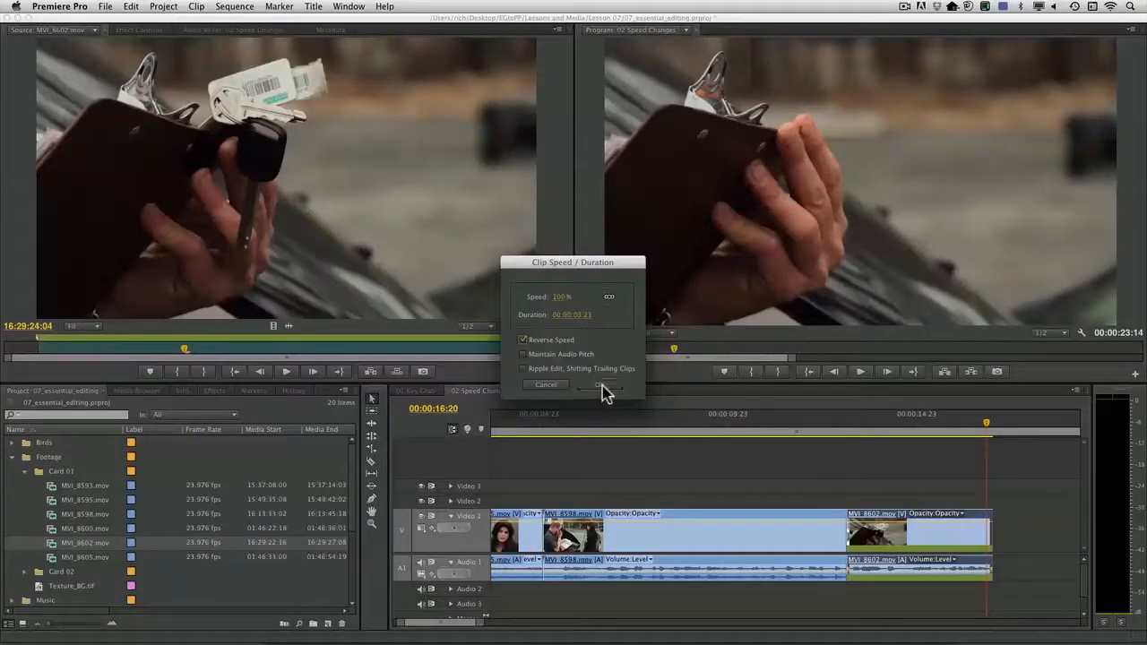
pyautogui.click(620, 431)
# Play the reversed MVI_8602.mov clip from its beginning and undo the reversal.
pyautogui.moveTo(877, 431); pyautogui.dragTo(848, 430)
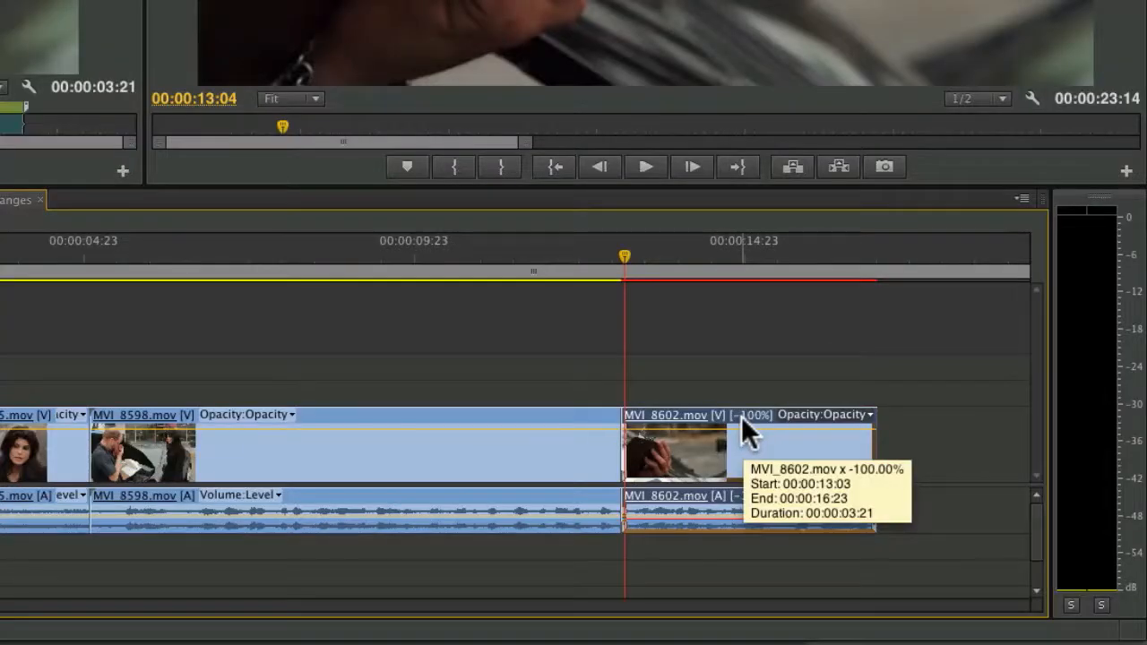
pyautogui.press('Return')
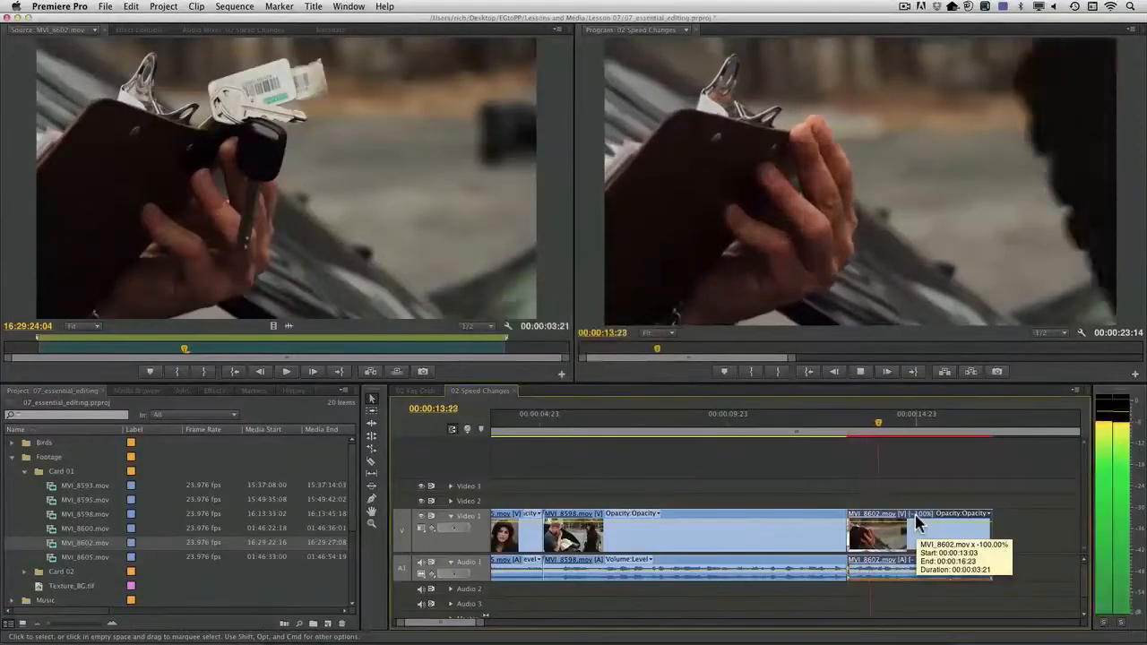
pyautogui.press('space')
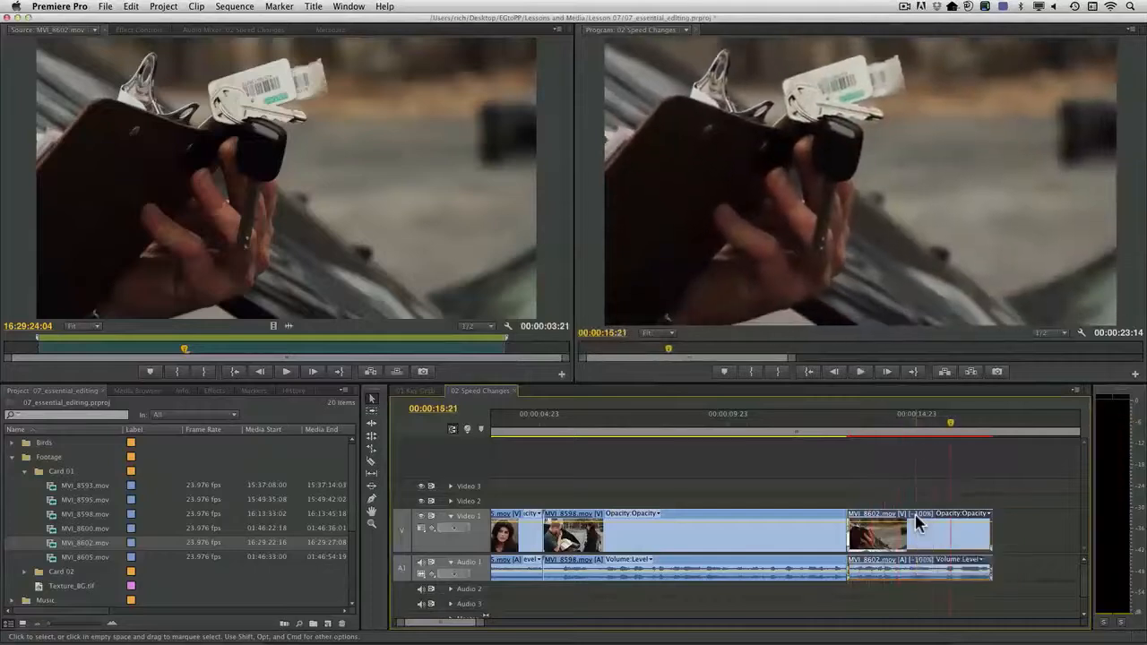
pyautogui.press('super+z')
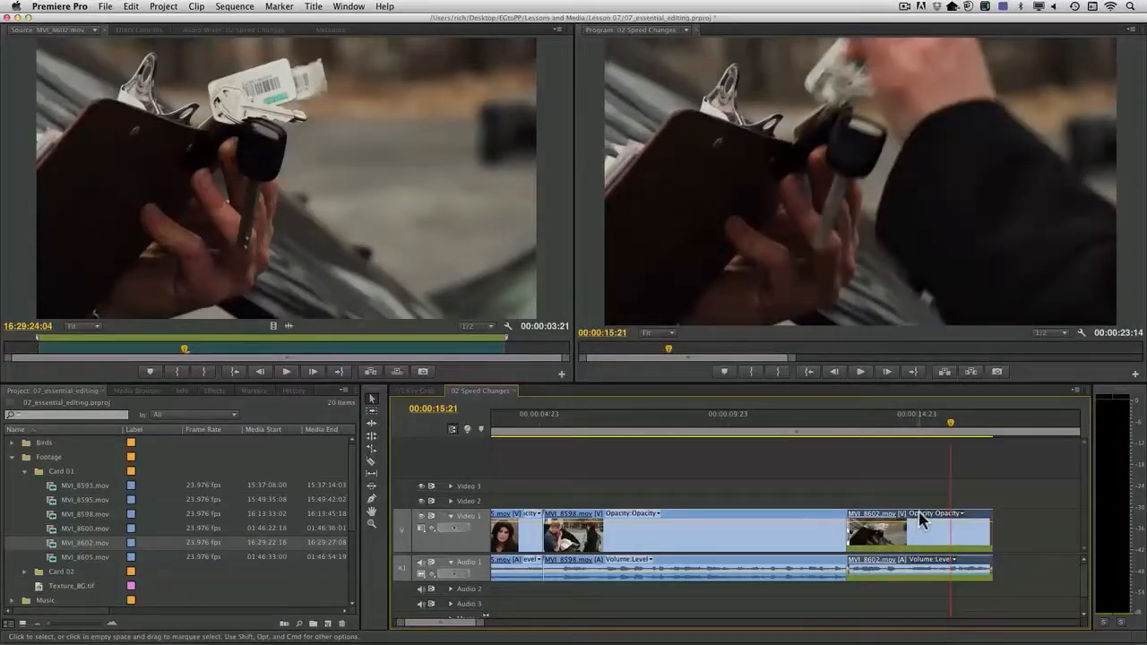
# Try a 50% speed with linked duration and no ripple edit on the MVI_8602.mov clip, and undo it.
pyautogui.press('super+r')
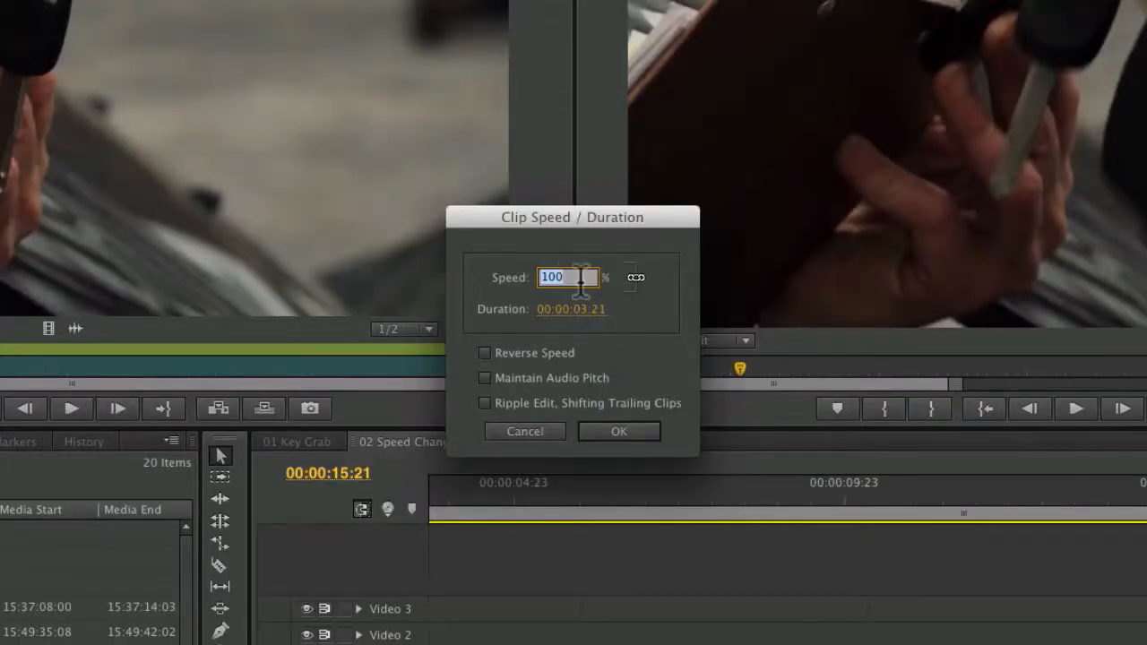
pyautogui.write('5')
pyautogui.moveTo(590, 309)
pyautogui.mouseDown()
pyautogui.moveTo(630, 310)
pyautogui.moveTo(592, 323)
pyautogui.mouseUp()
pyautogui.click(552, 278)
pyautogui.write('50')
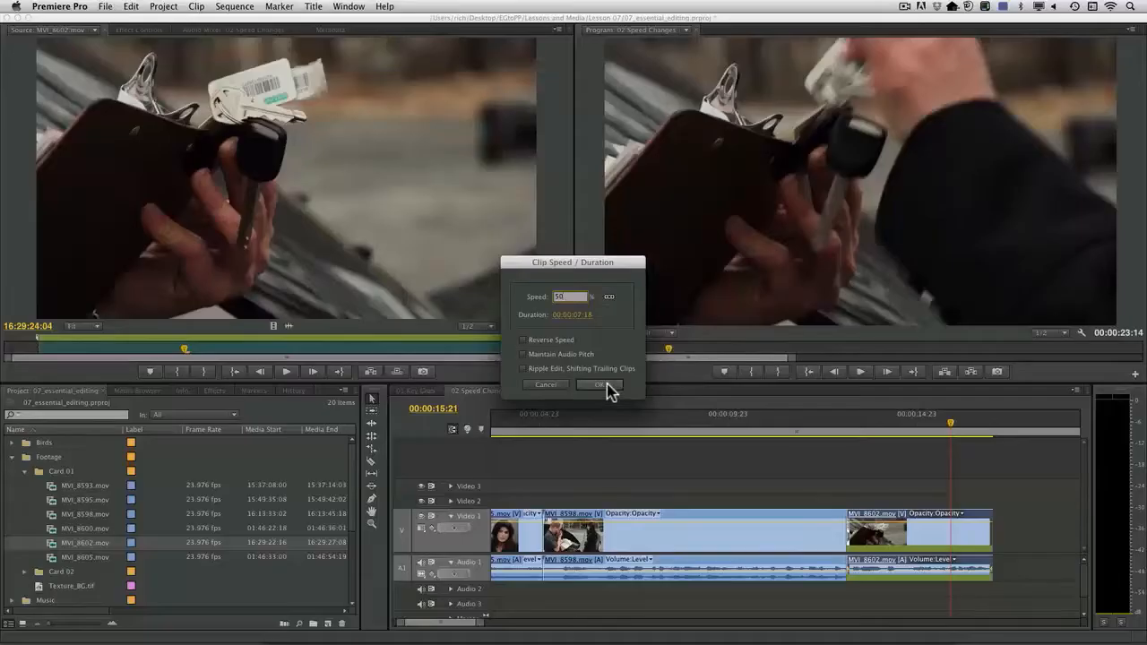
pyautogui.click(601, 386)
pyautogui.scroll(-3, 850, 506)
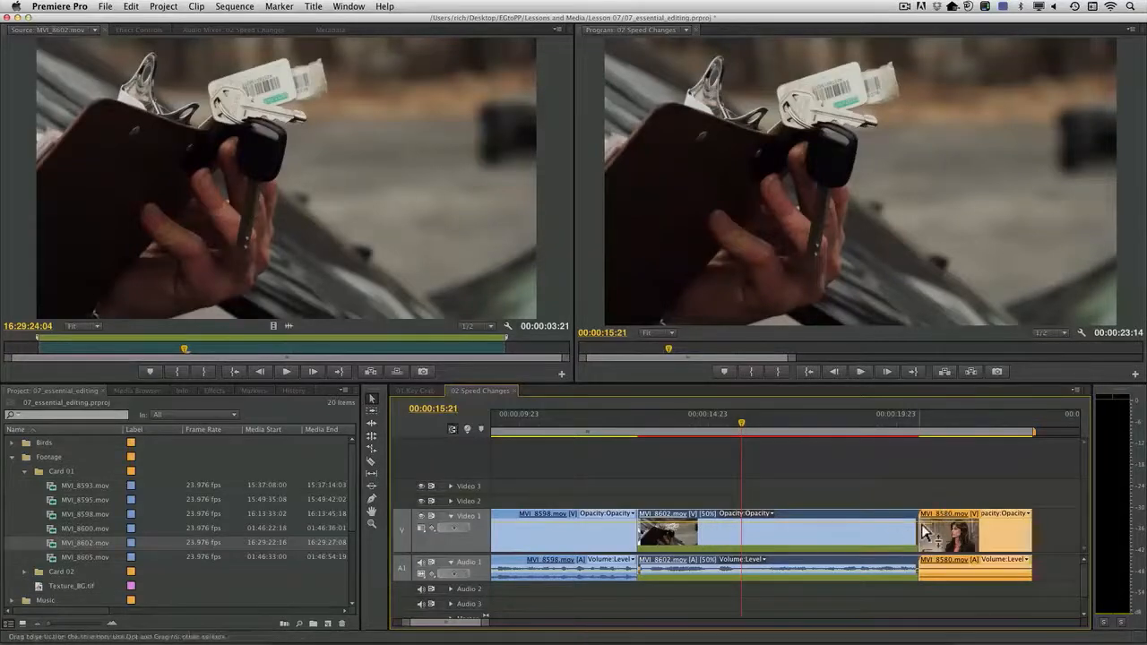
pyautogui.press('super+z')
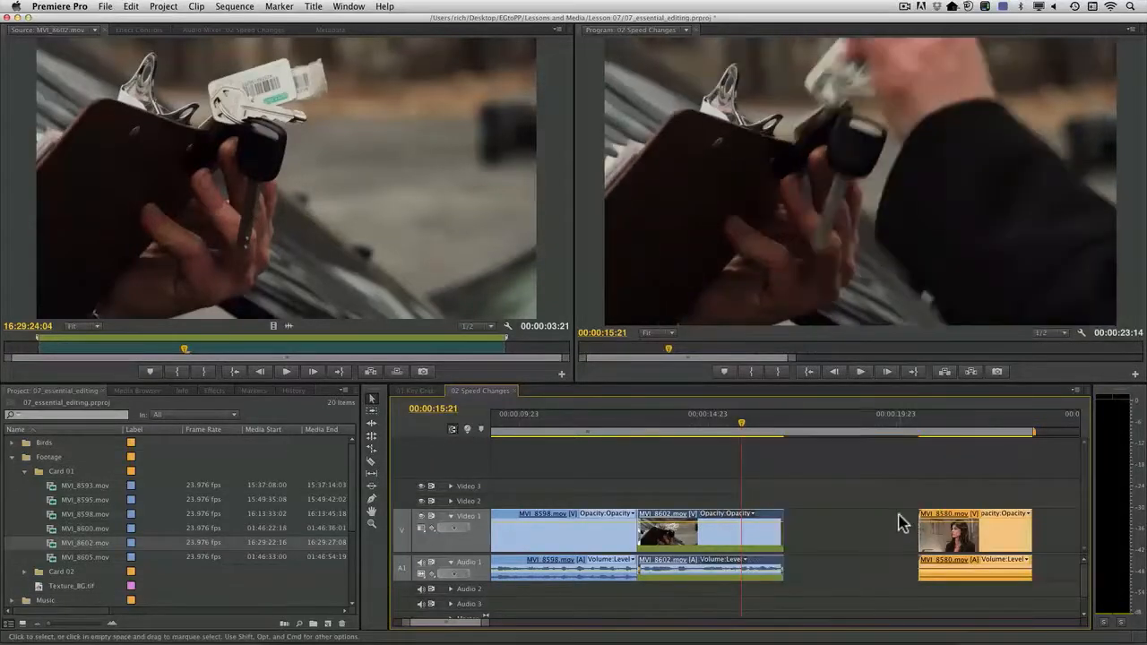
# Set the MVI_8602.mov clip's speed to 50% with Ripple Edit, Shifting Trailing Clips enabled.
pyautogui.press('super+r')
pyautogui.write('5')
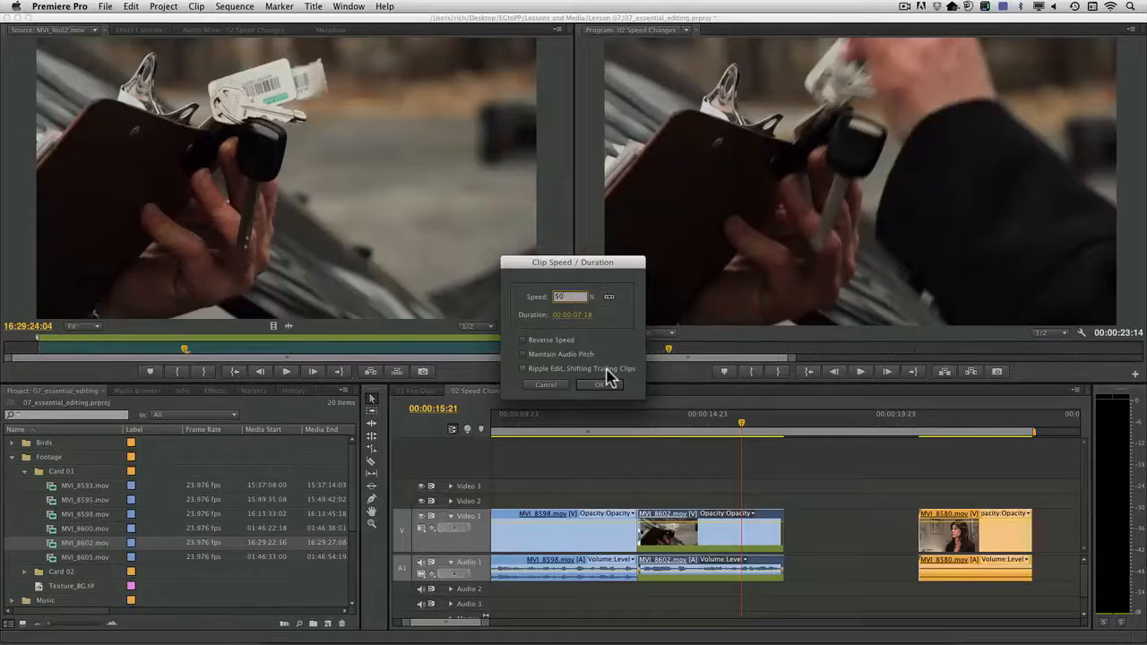
pyautogui.click(602, 384)
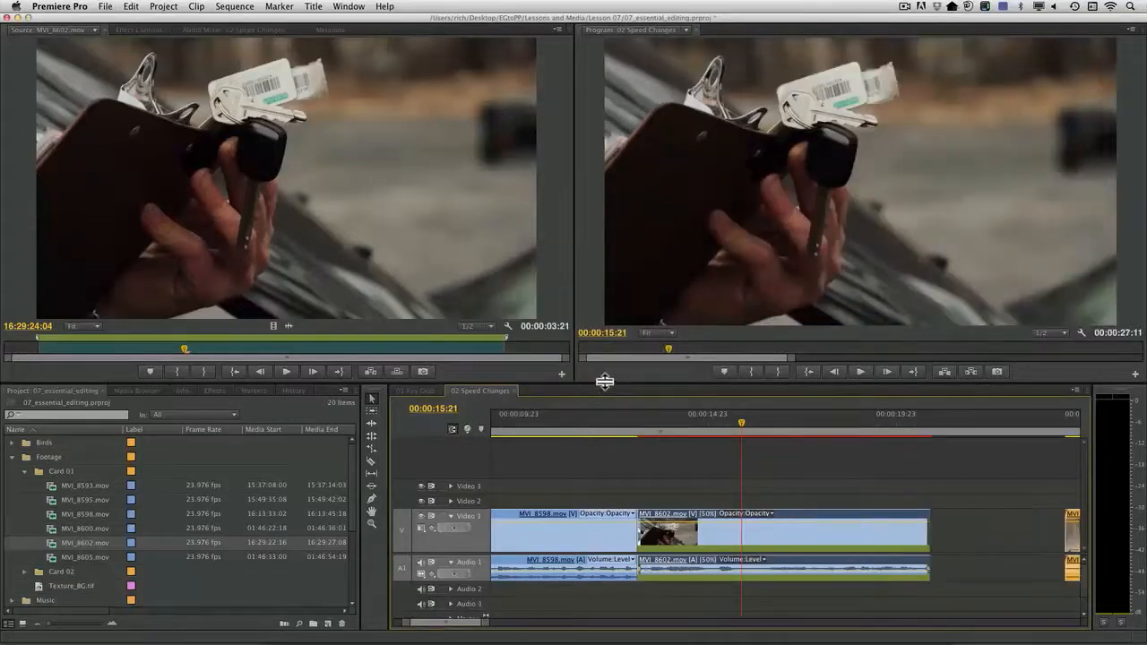
# Play the half-speed clip from the cut before it and undo its rippled speed change.
pyautogui.moveTo(664, 439); pyautogui.dragTo(639, 439)
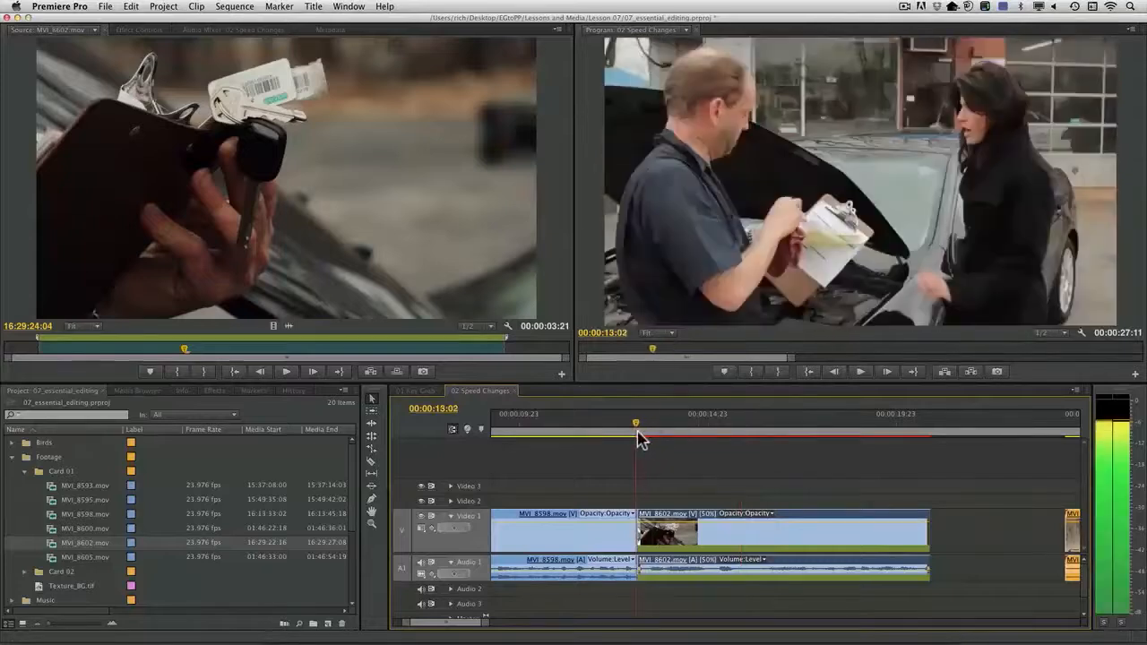
pyautogui.press('space')
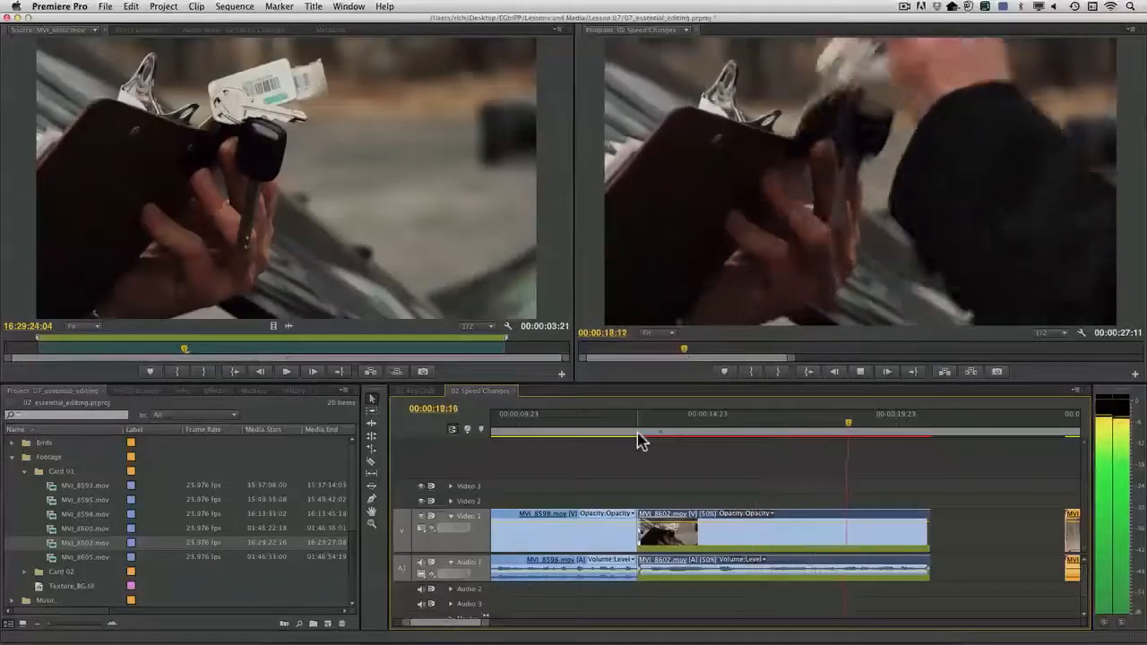
pyautogui.press('space')
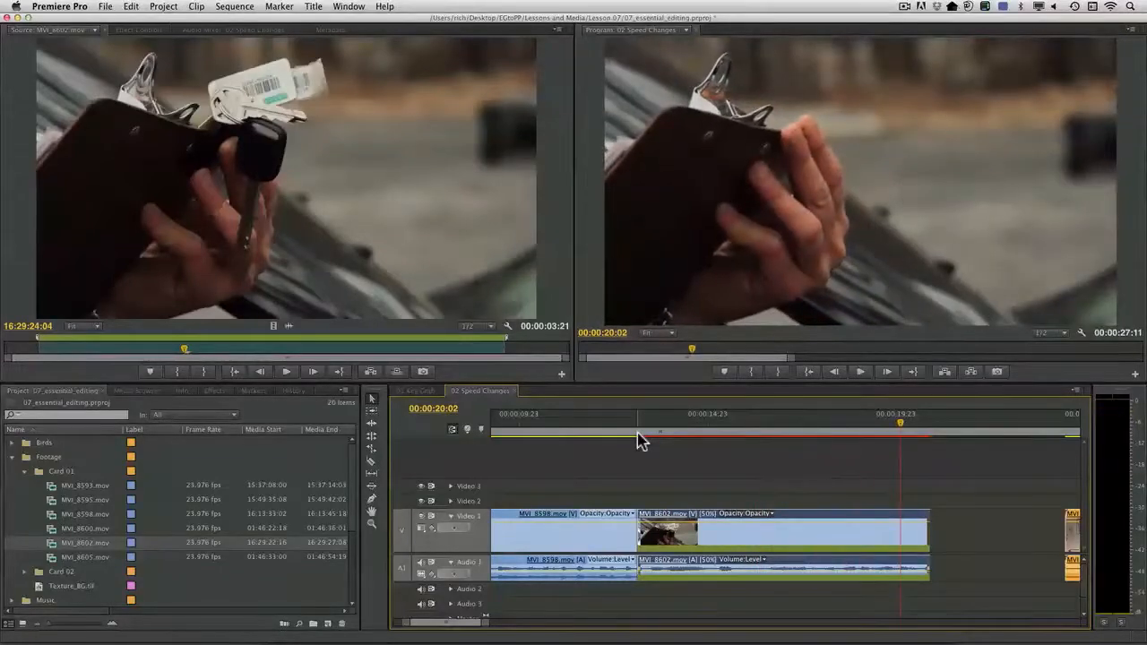
pyautogui.press('super+z')
# Unlink speed from duration for the MVI_8602.mov clip and set its speed to 50%, keeping its length.
pyautogui.click(688, 423)
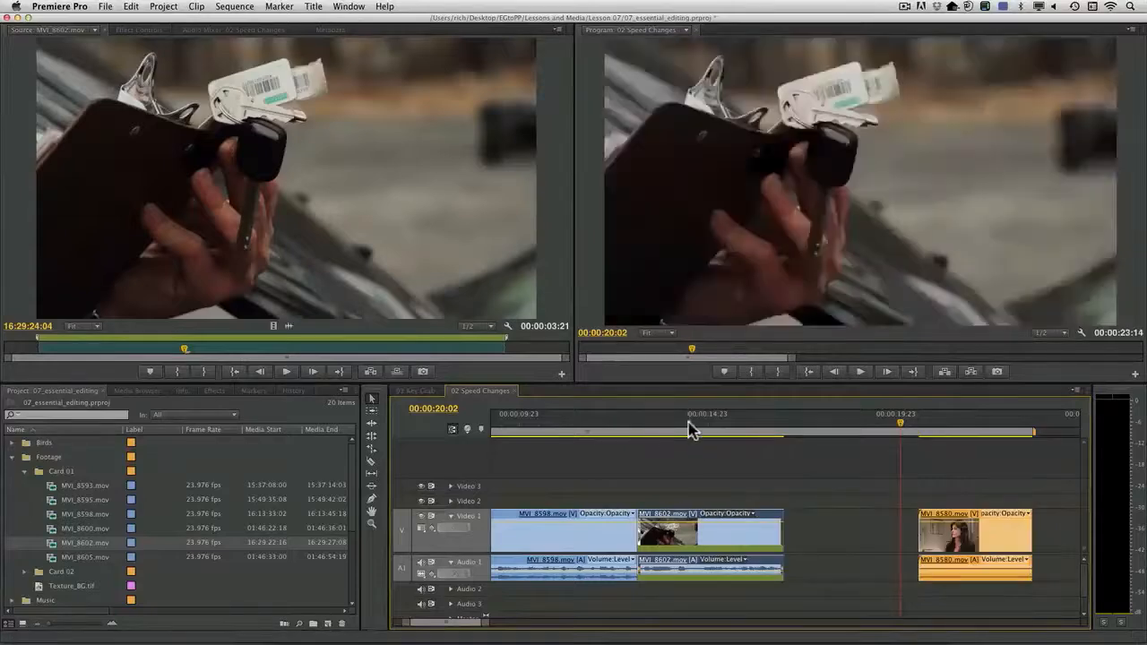
pyautogui.press('super+r')
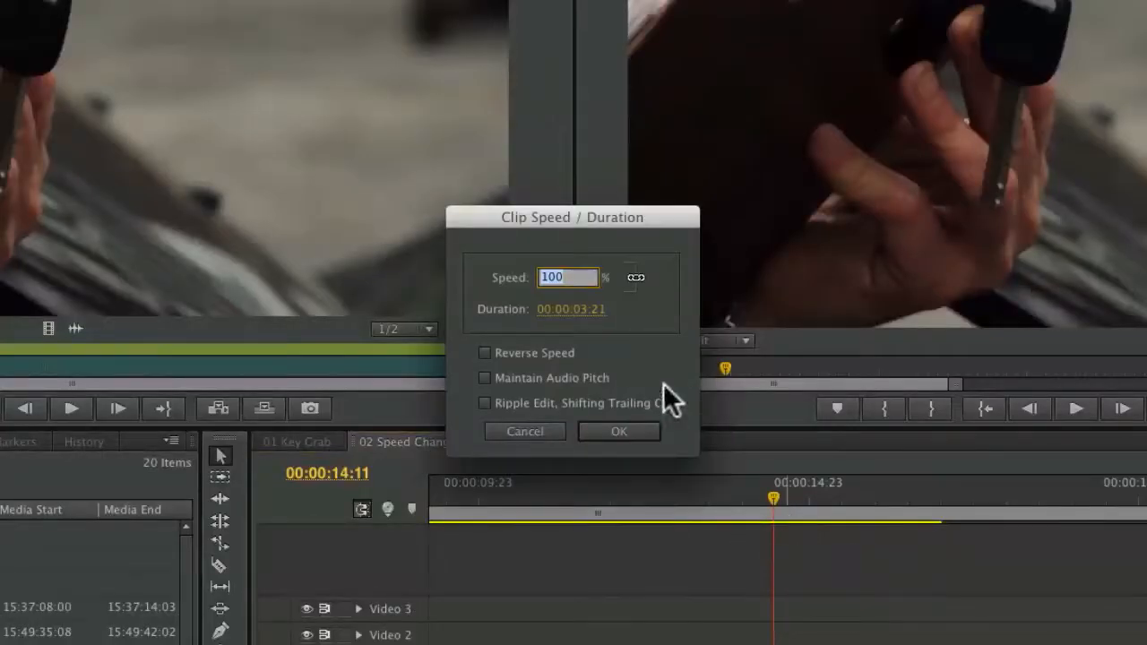
pyautogui.click(636, 277)
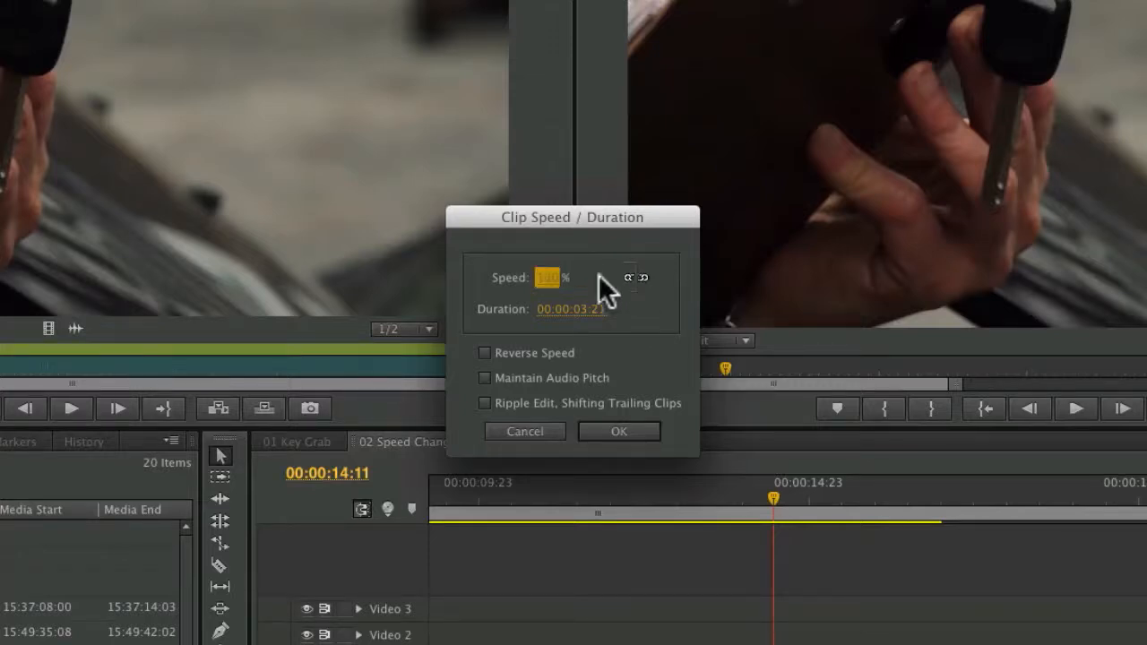
pyautogui.click(553, 279)
pyautogui.write('50')
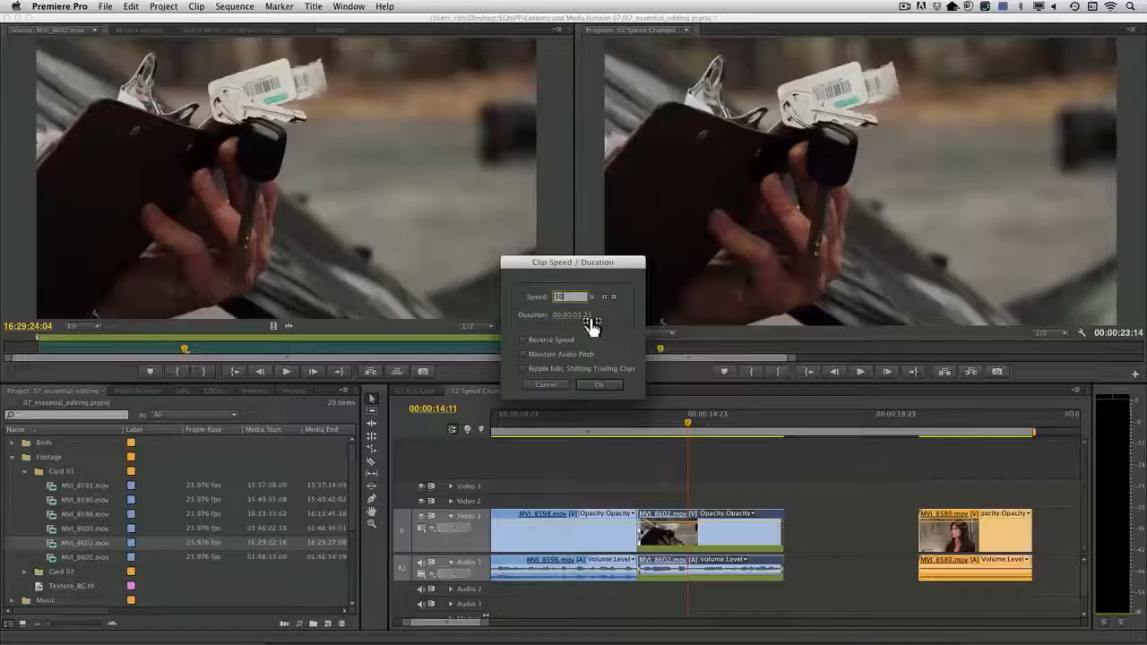
pyautogui.click(620, 432)
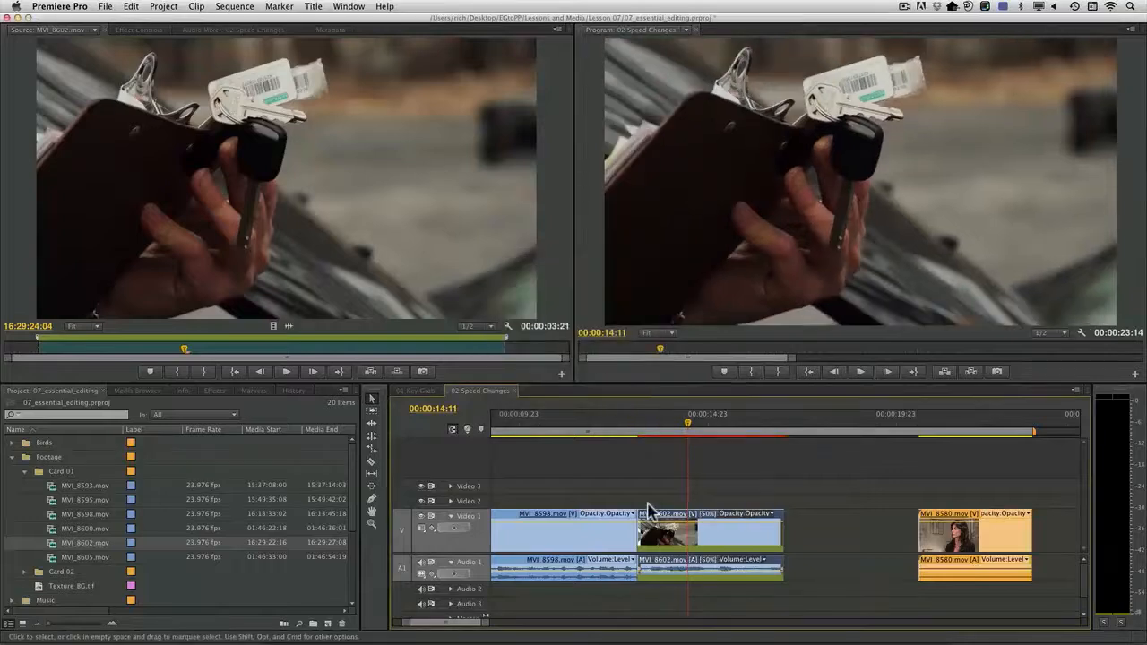
# Play the fixed-length half-speed clip from the cut at 00:00:13:02.
pyautogui.moveTo(655, 433); pyautogui.dragTo(636, 435)
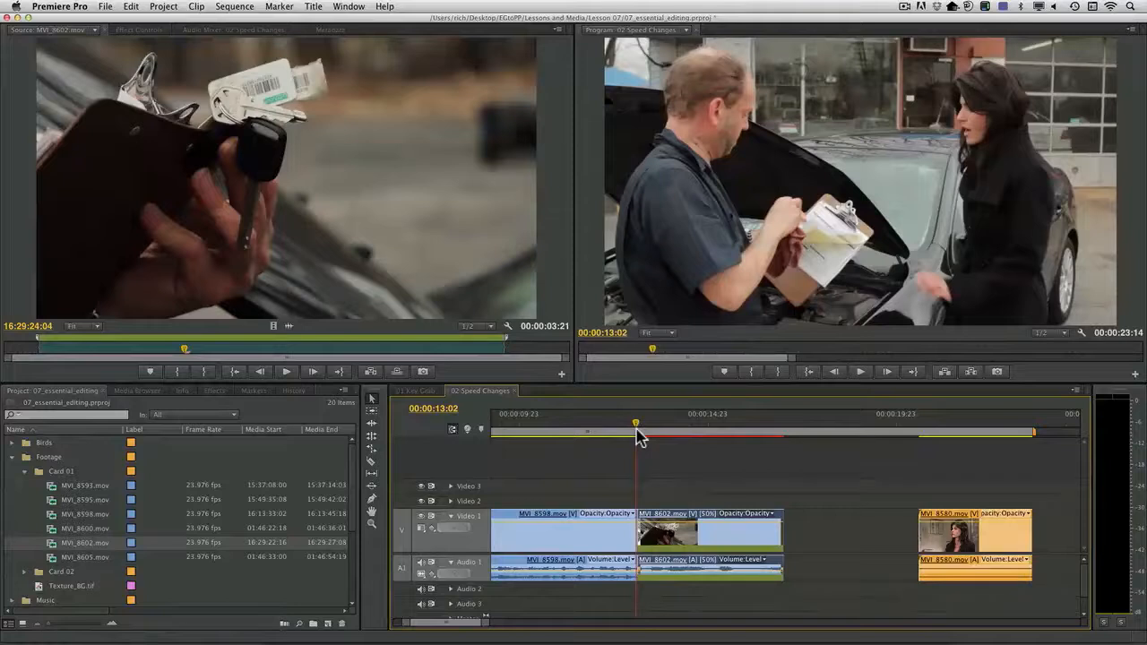
pyautogui.press('space')
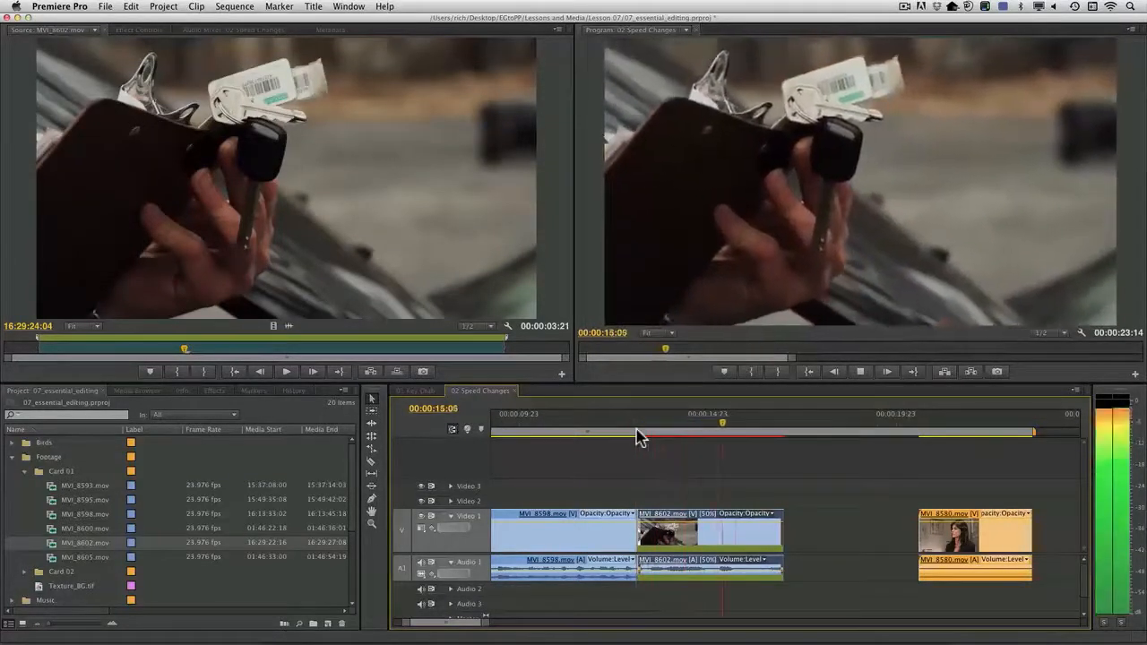
pyautogui.press('space')
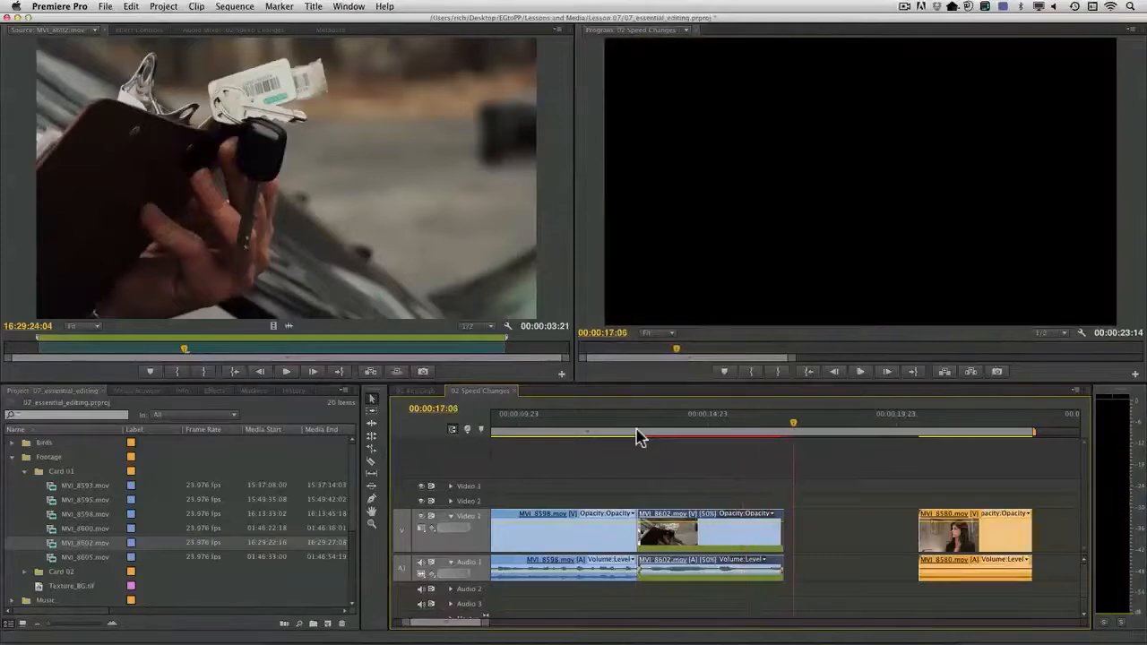
# Slip the content of the slowed MVI_8602.mov clip by about -00:00:03:19 with the Slip tool.
pyautogui.moveTo(704, 433); pyautogui.dragTo(666, 440)
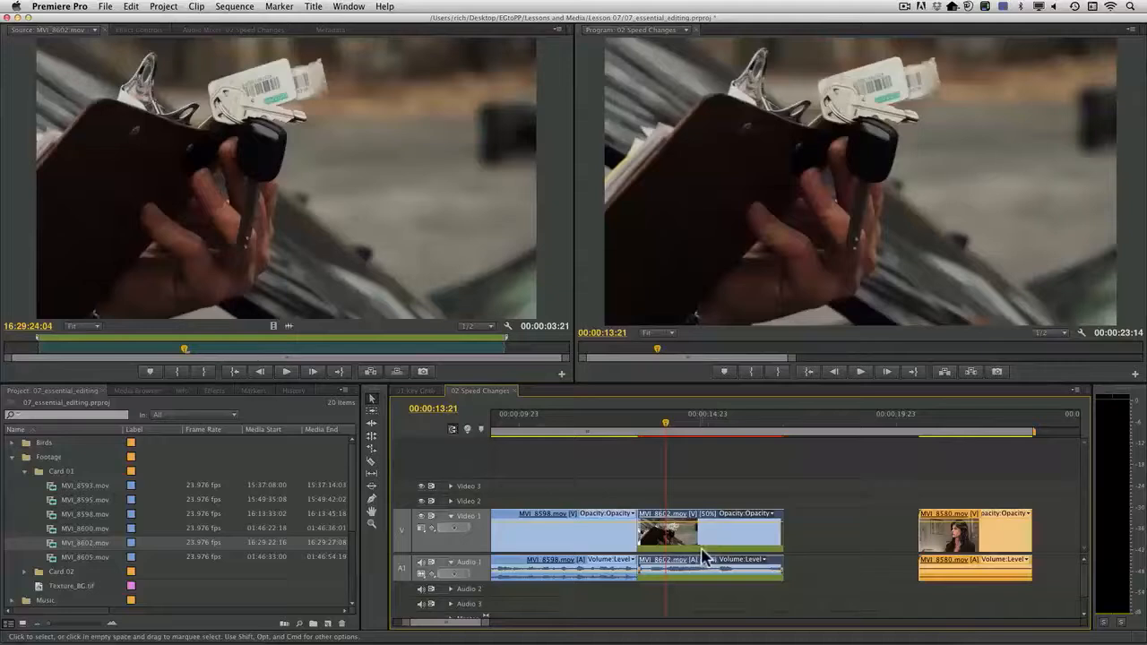
pyautogui.click(372, 473)
pyautogui.moveTo(711, 531); pyautogui.dragTo(567, 534)
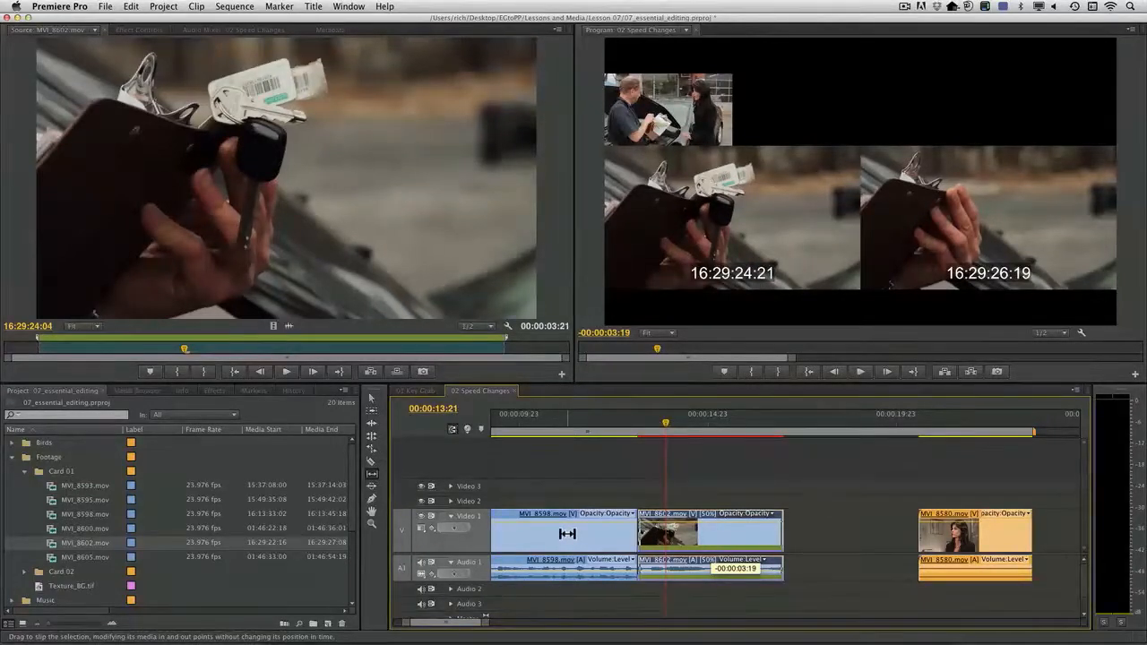
pyautogui.moveTo(567, 535); pyautogui.dragTo(567, 534)
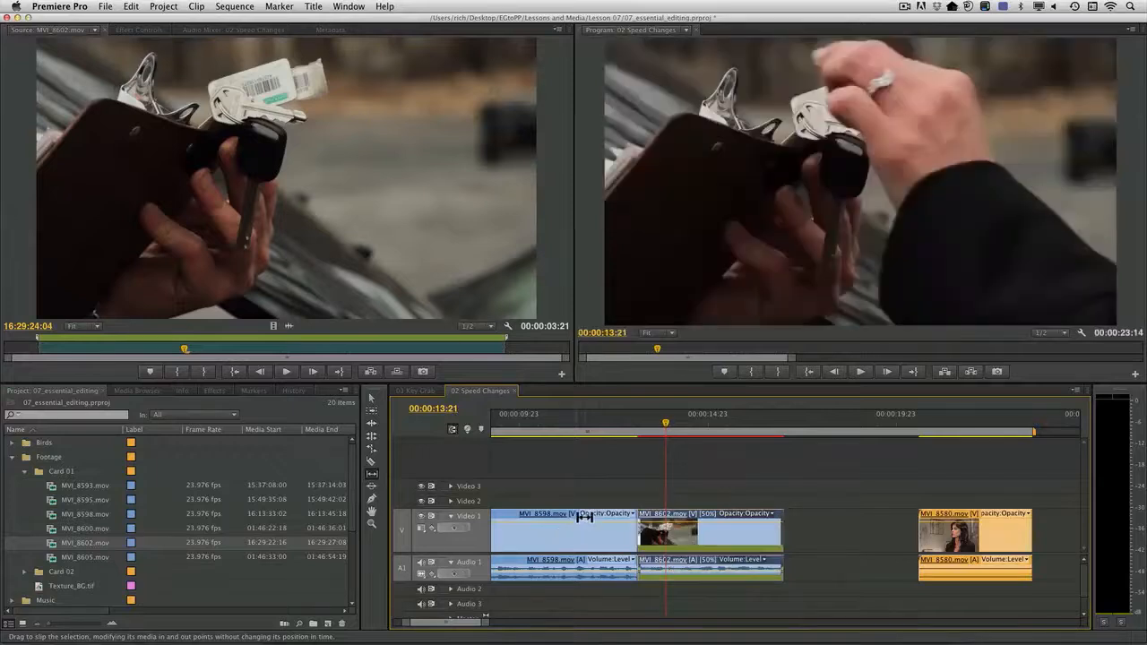
# Play the slipped MVI_8602.mov clip from near its start, then replay it from 00:00:13:05 with the system sound on.
pyautogui.click(630, 428)
pyautogui.press('space')
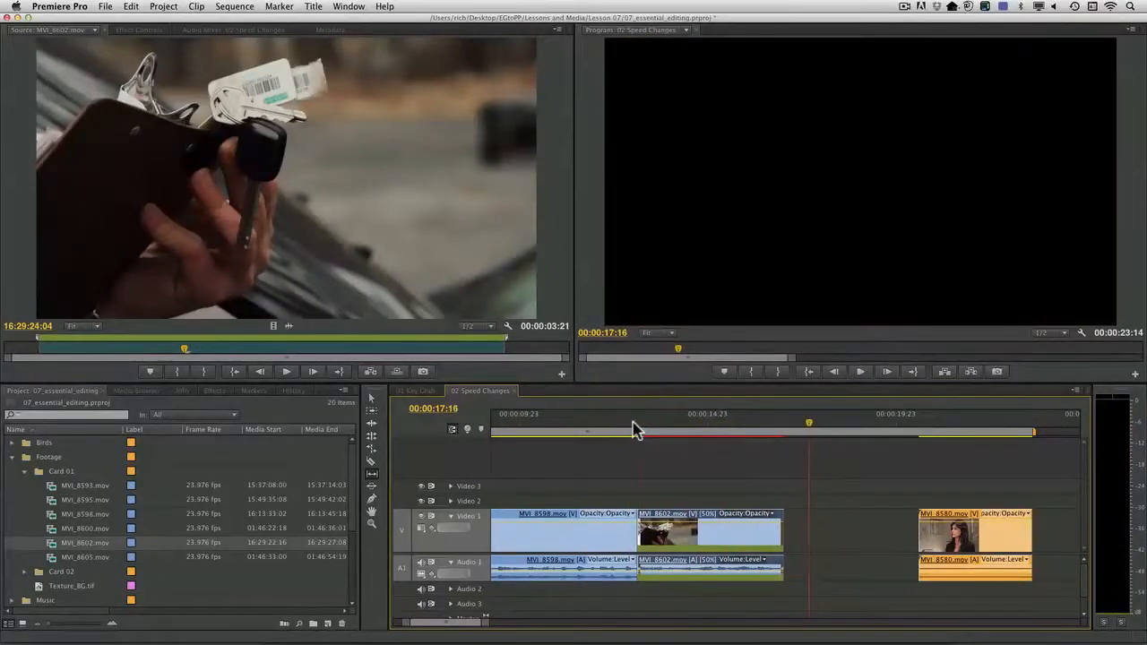
pyautogui.click(639, 428)
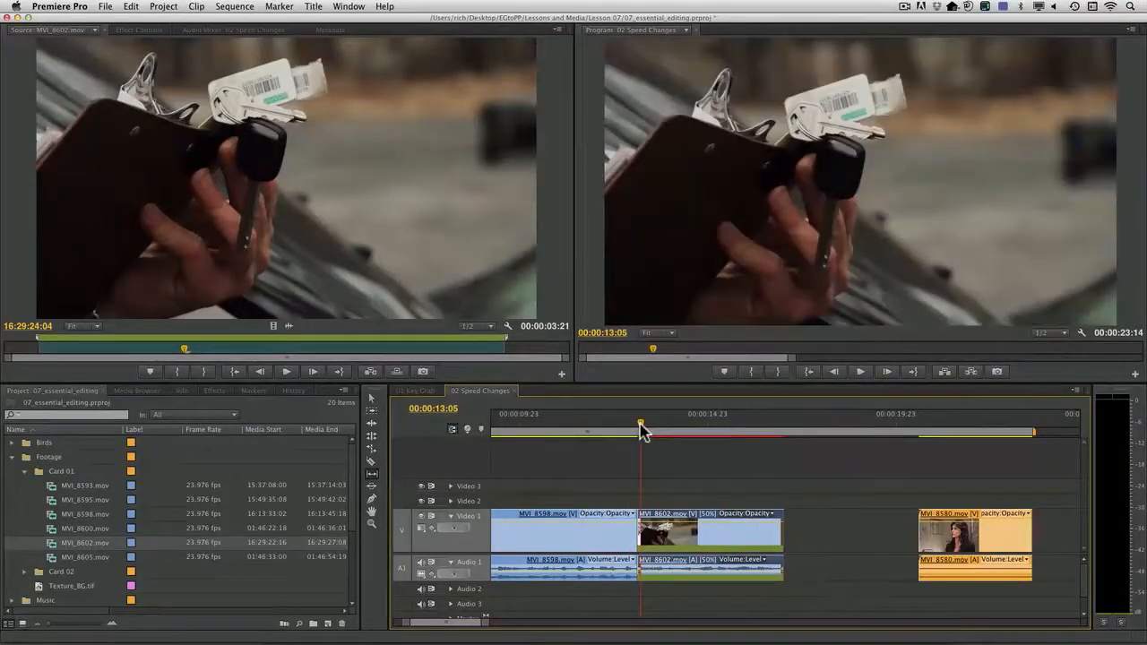
pyautogui.press('XF86AudioRaiseVolume')
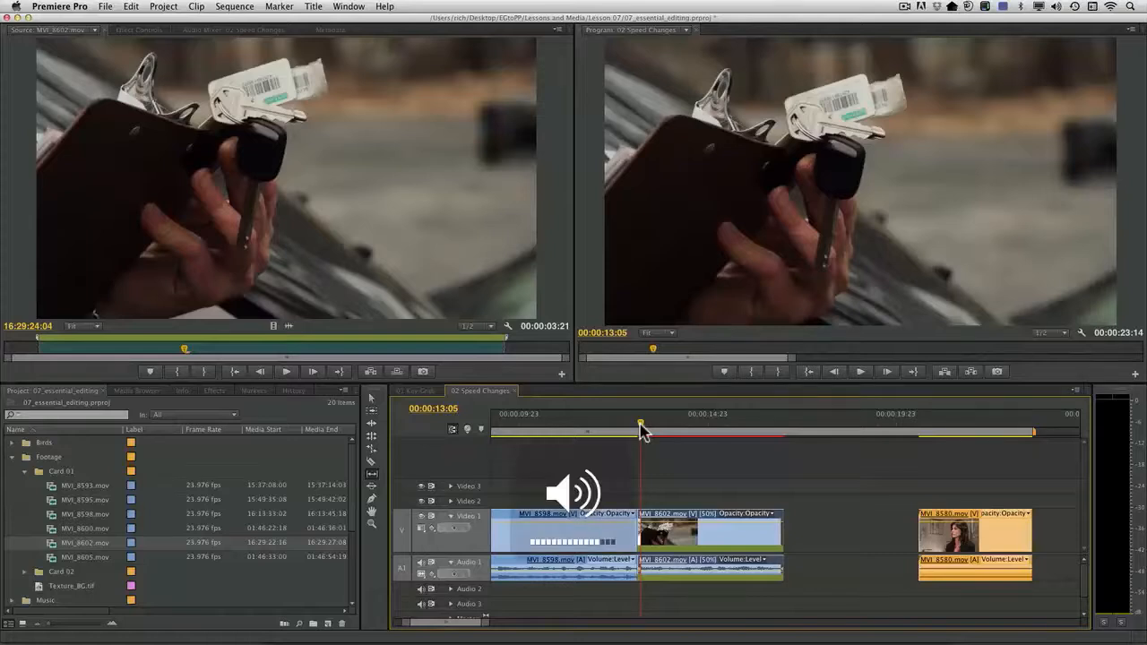
pyautogui.press('space')
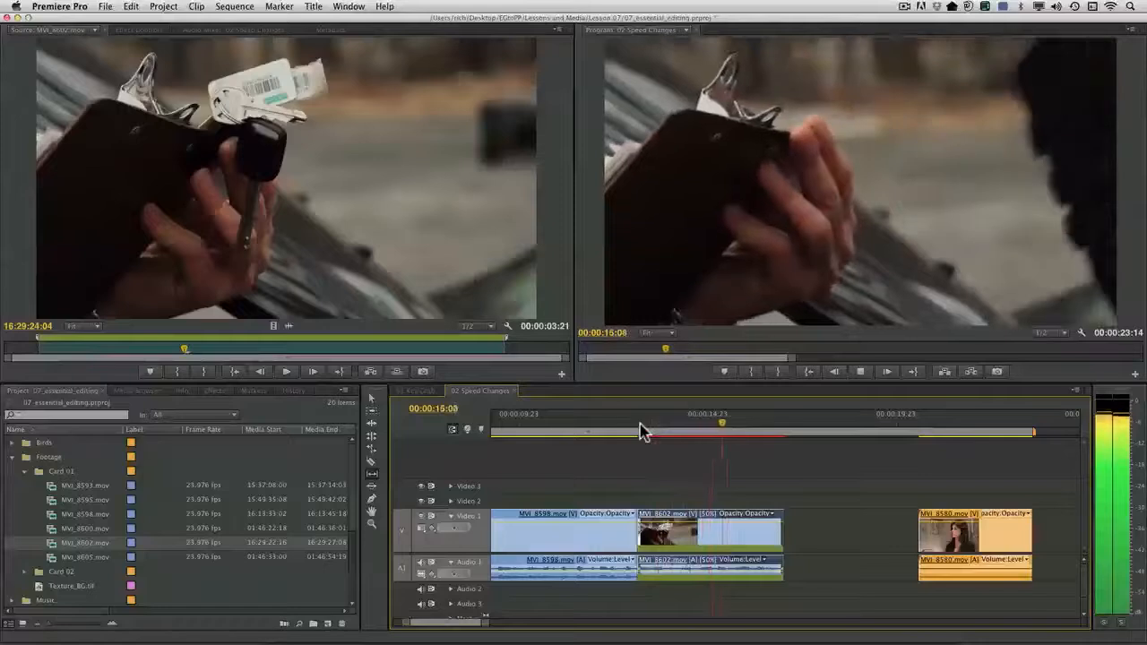
# Stop playback and turn on Maintain Audio Pitch for the half-speed MVI_8602.mov clip.
pyautogui.press('space')
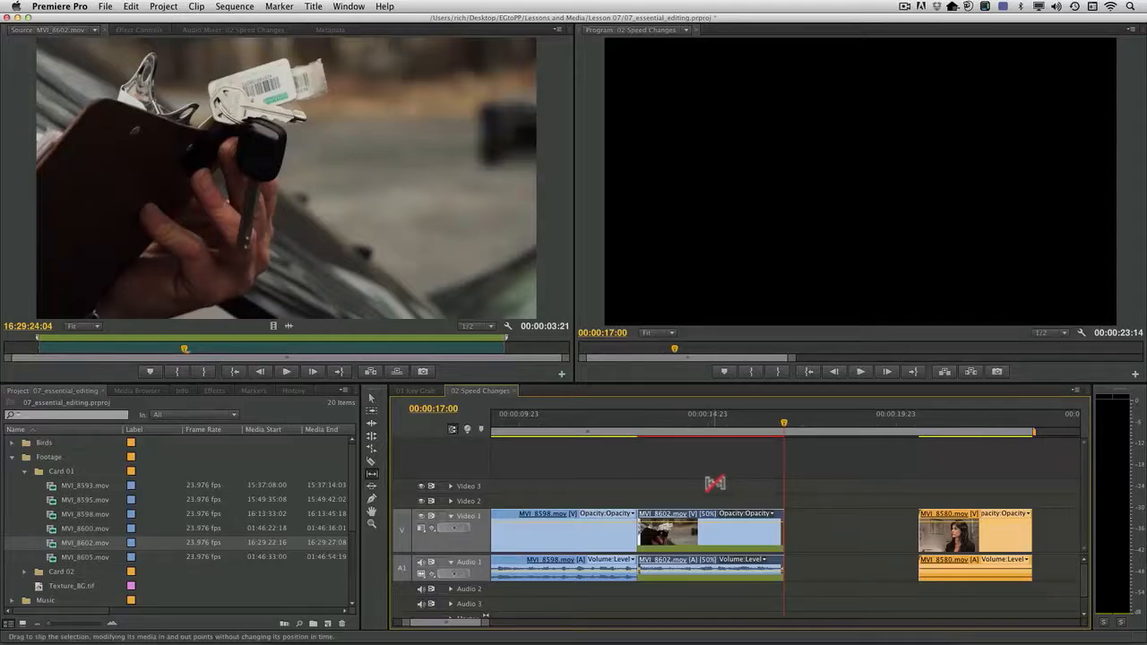
pyautogui.press('super+r')
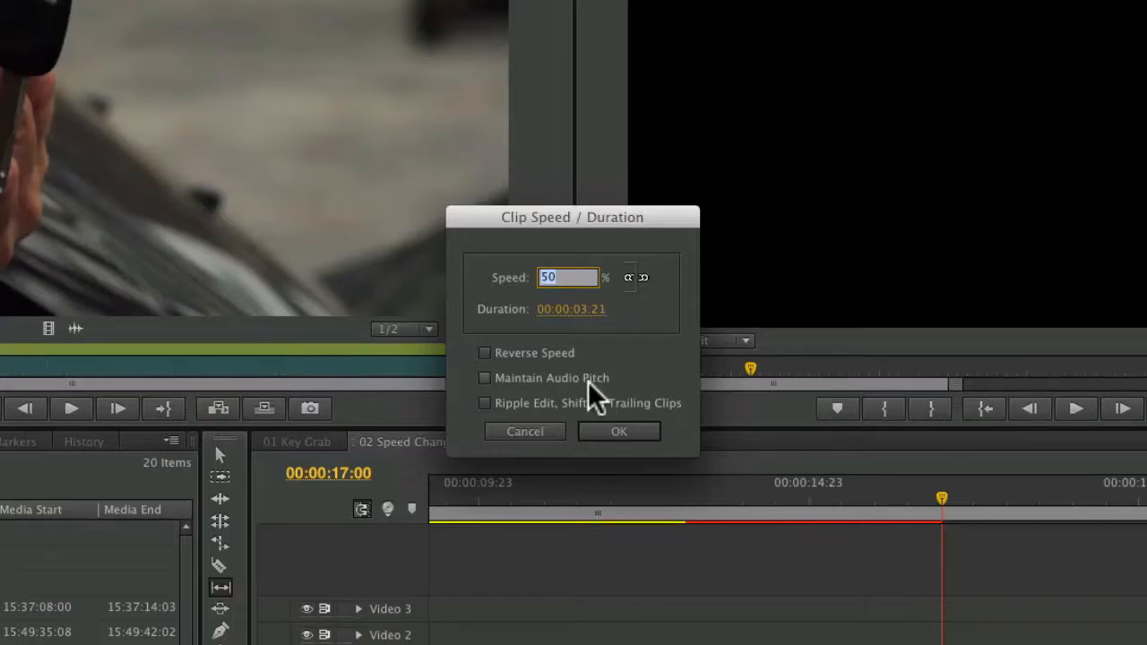
pyautogui.click(589, 379)
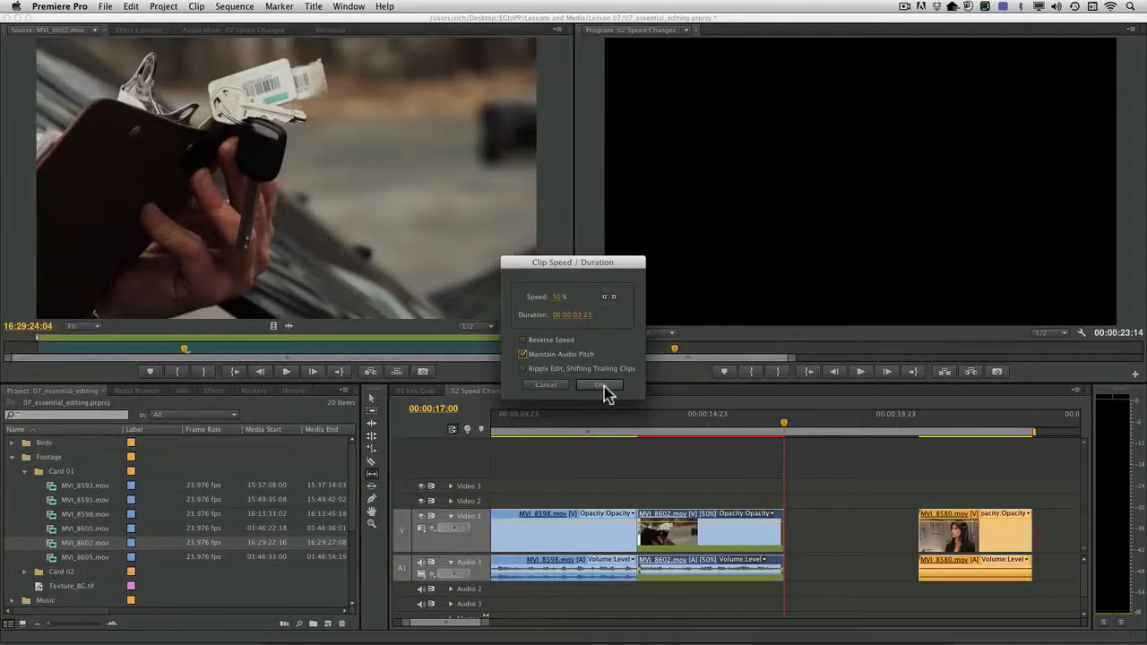
pyautogui.click(604, 391)
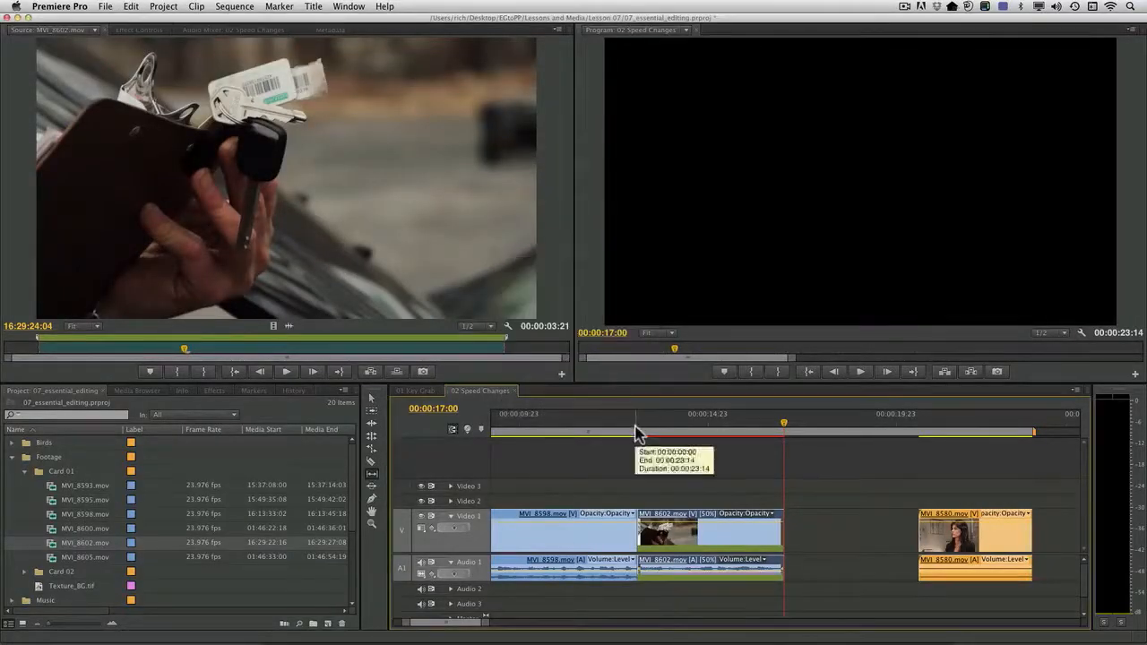
# Play the half-speed MVI_8602.mov clip from its start to hear its audio, stopping past its end.
pyautogui.click(635, 431)
pyautogui.press('space')
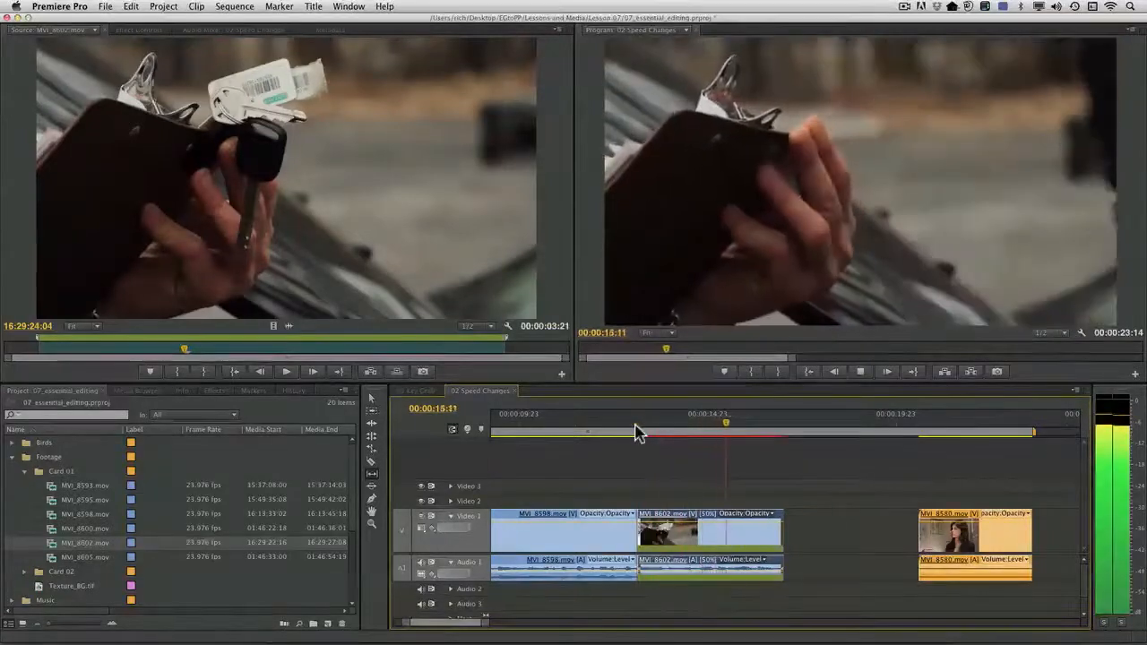
pyautogui.press('space')
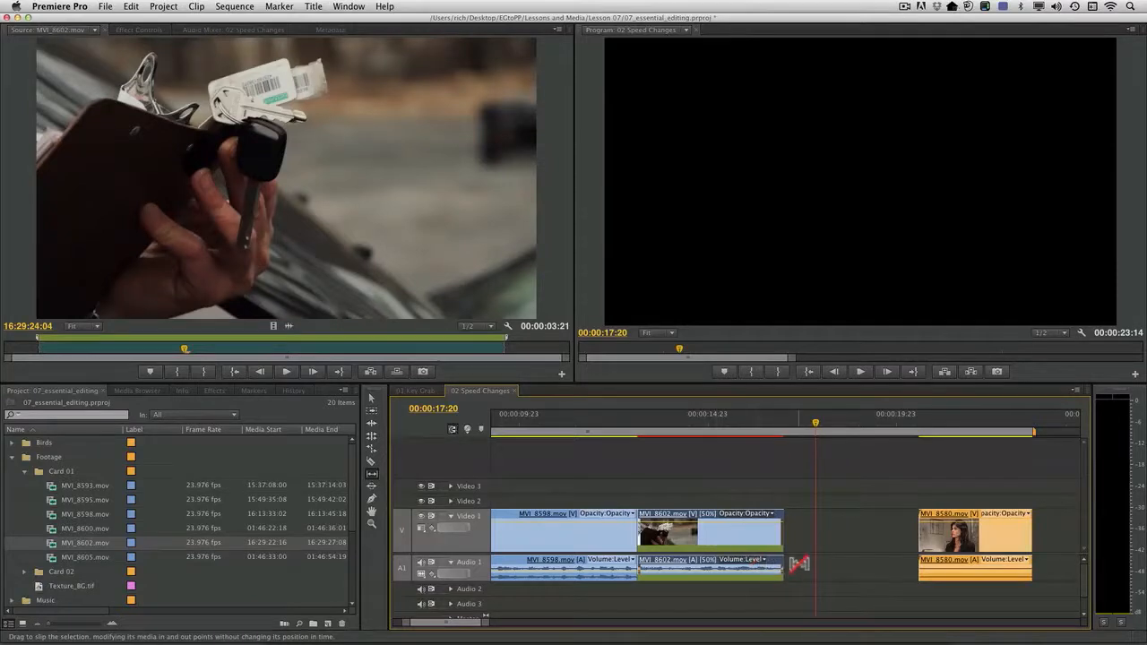
# Delete only the linked audio of the slowed MVI_8602.mov clip from Audio 1, keeping its video.
pyautogui.click(376, 402)
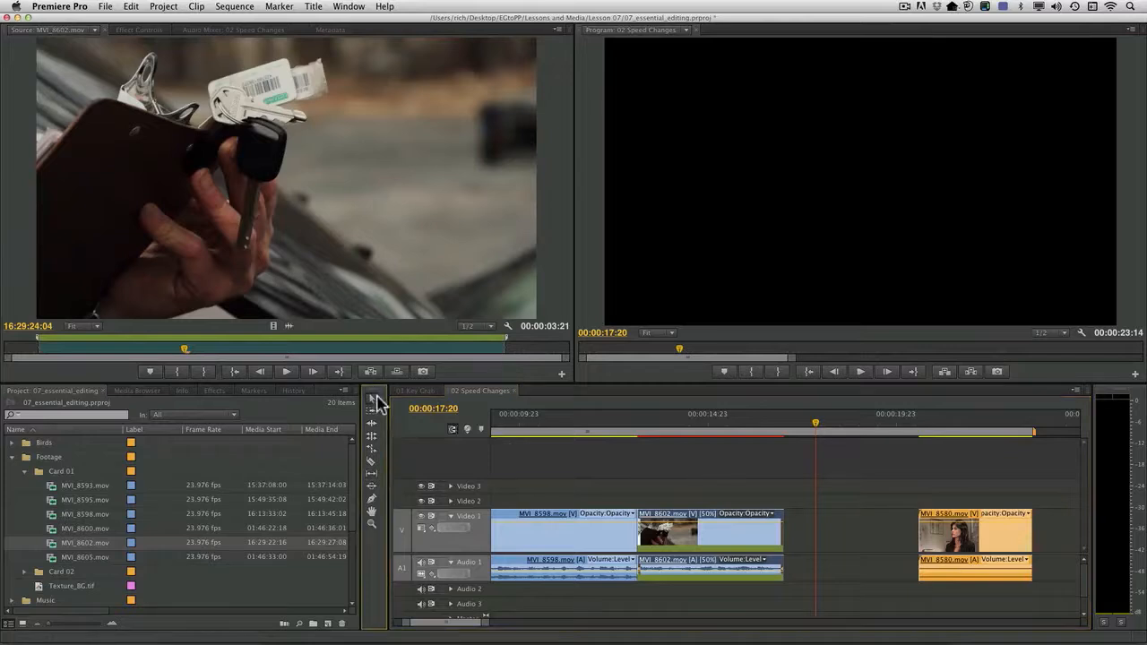
pyautogui.click(779, 570)
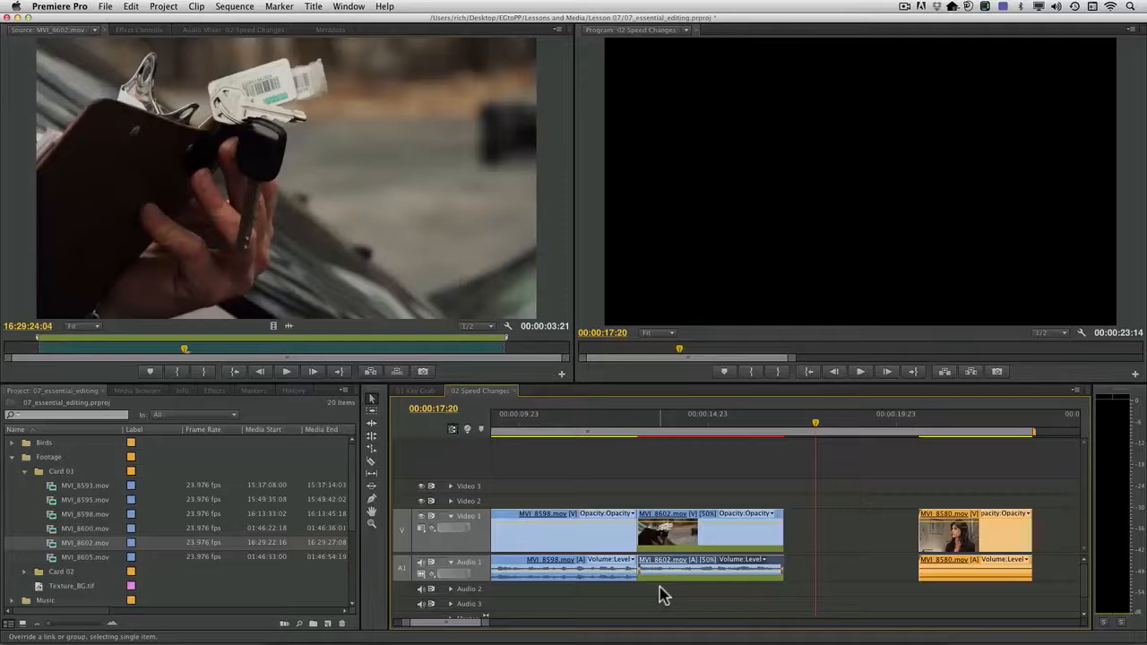
pyautogui.press('Delete')
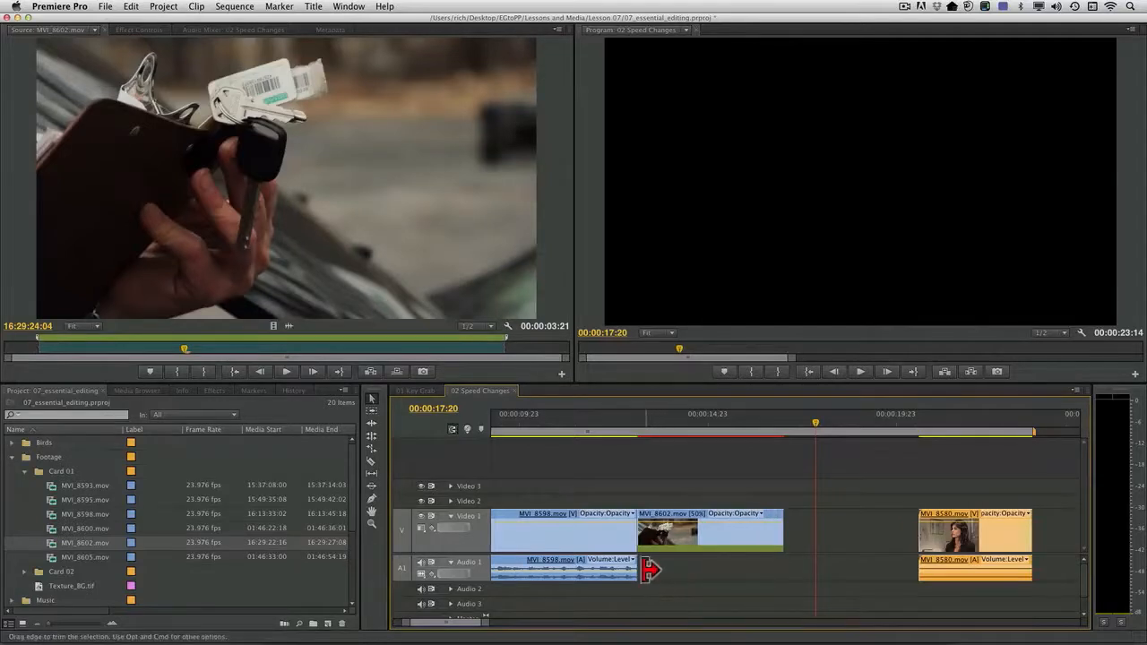
# Extend the MVI_8598.mov audio with the Rolling Edit tool across the gap to the end of the MVI_8602.mov video.
pyautogui.moveTo(639, 568); pyautogui.dragTo(640, 568)
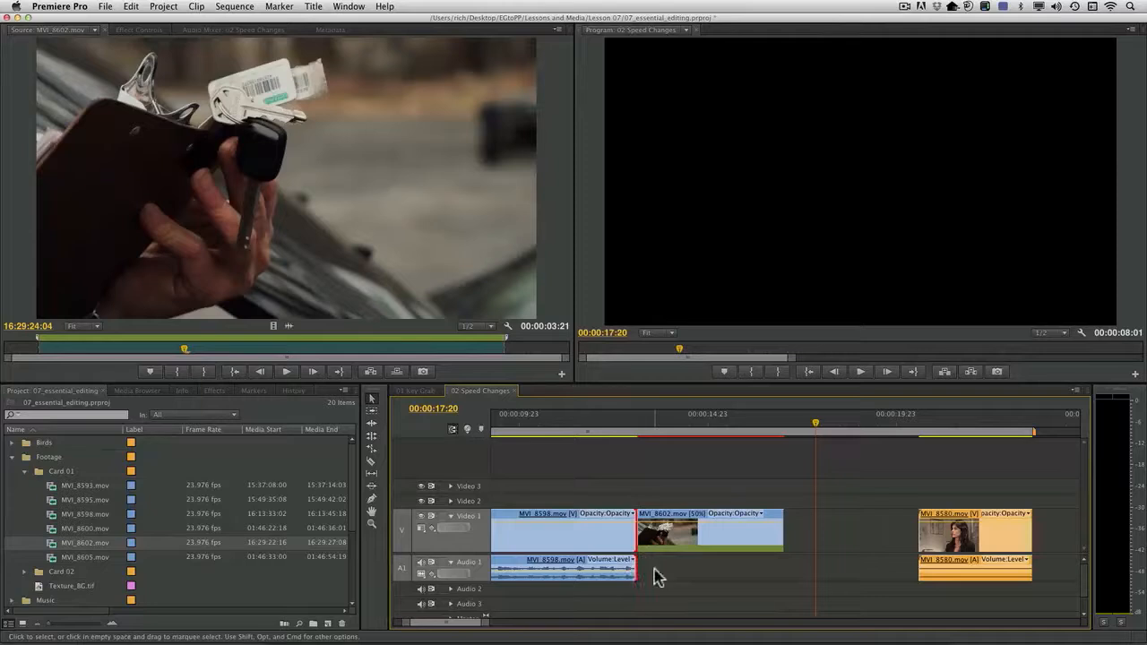
pyautogui.click(655, 576)
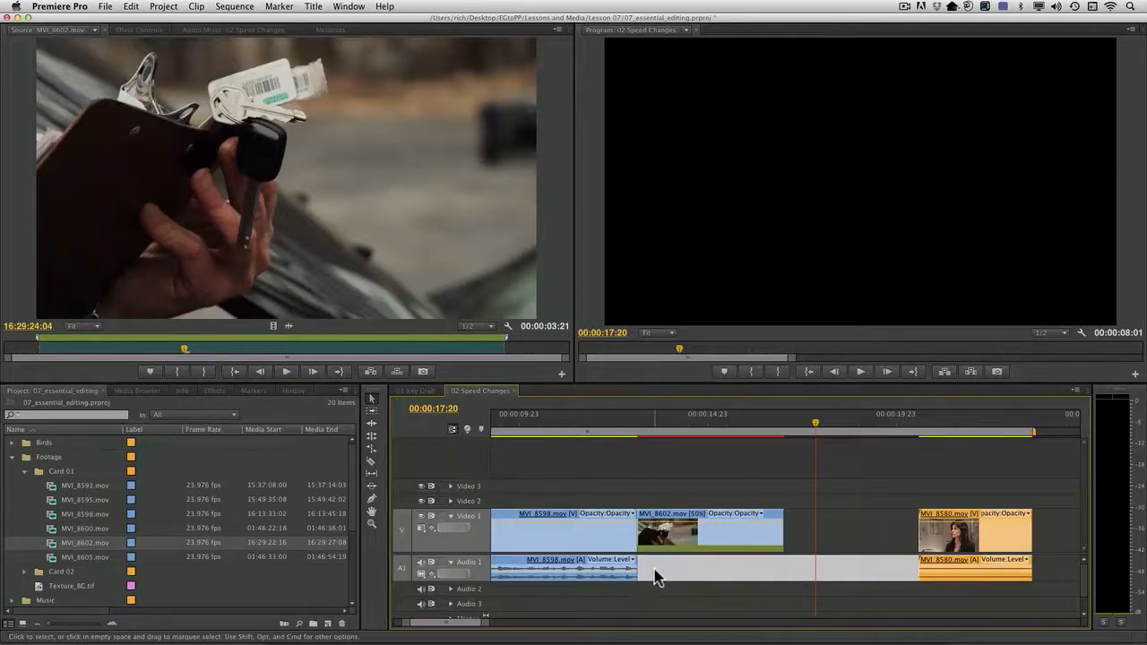
pyautogui.click(372, 436)
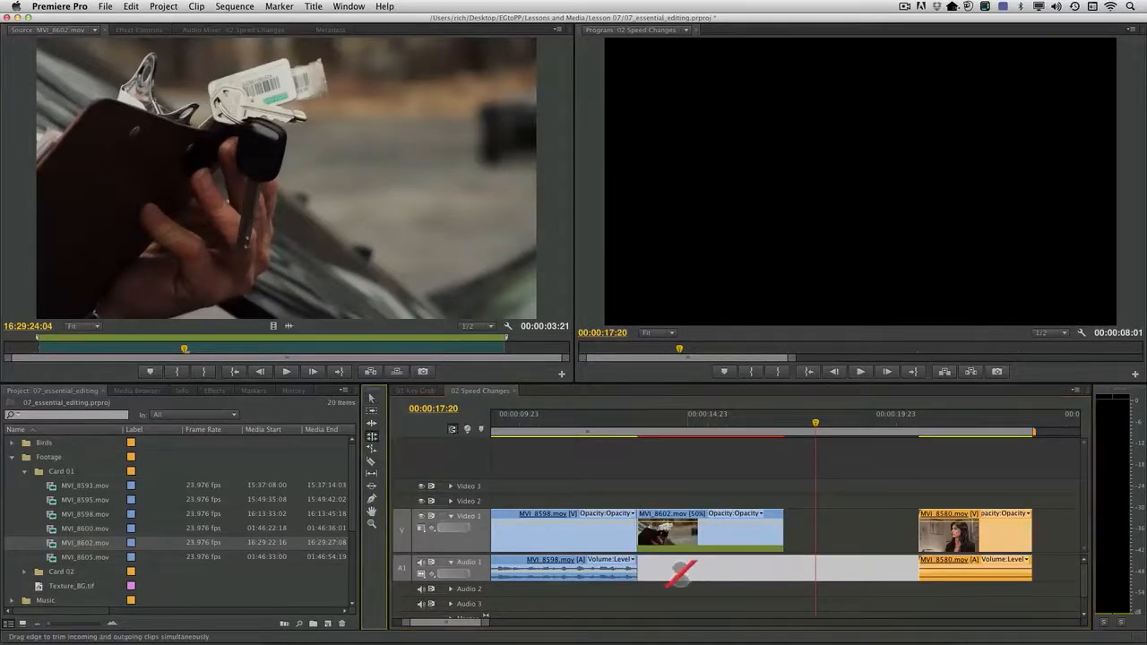
pyautogui.click(638, 566)
pyautogui.moveTo(638, 567); pyautogui.dragTo(784, 581)
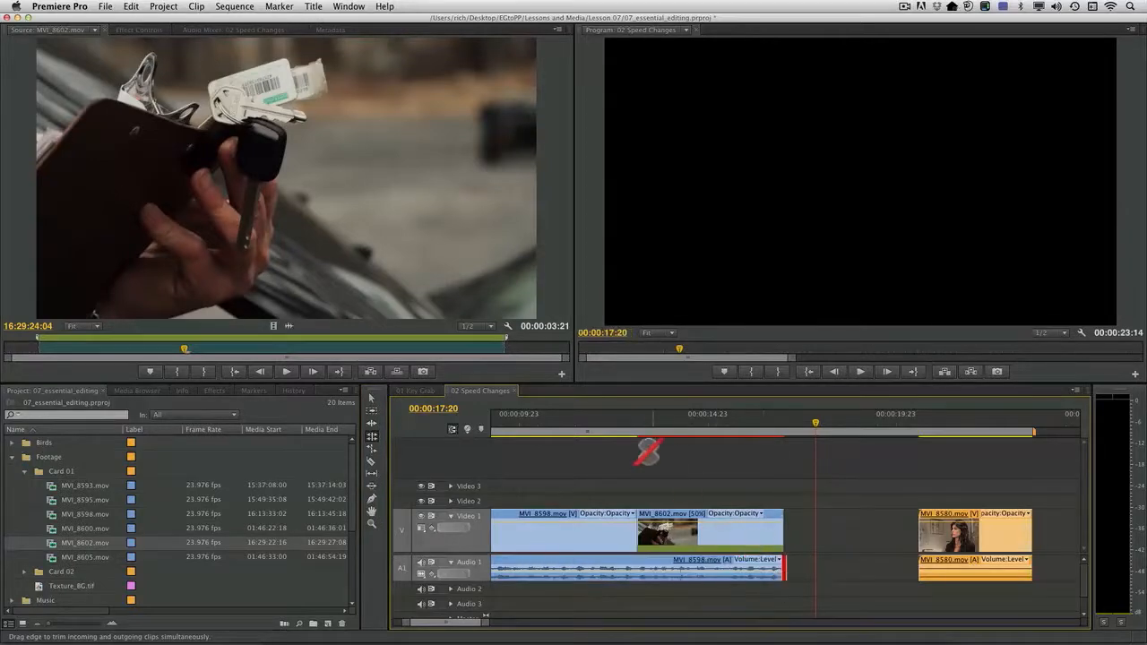
# Play the sequence from 00:00:12:13 through the slowed MVI_8602.mov clip to check the extended audio beneath it.
pyautogui.click(617, 428)
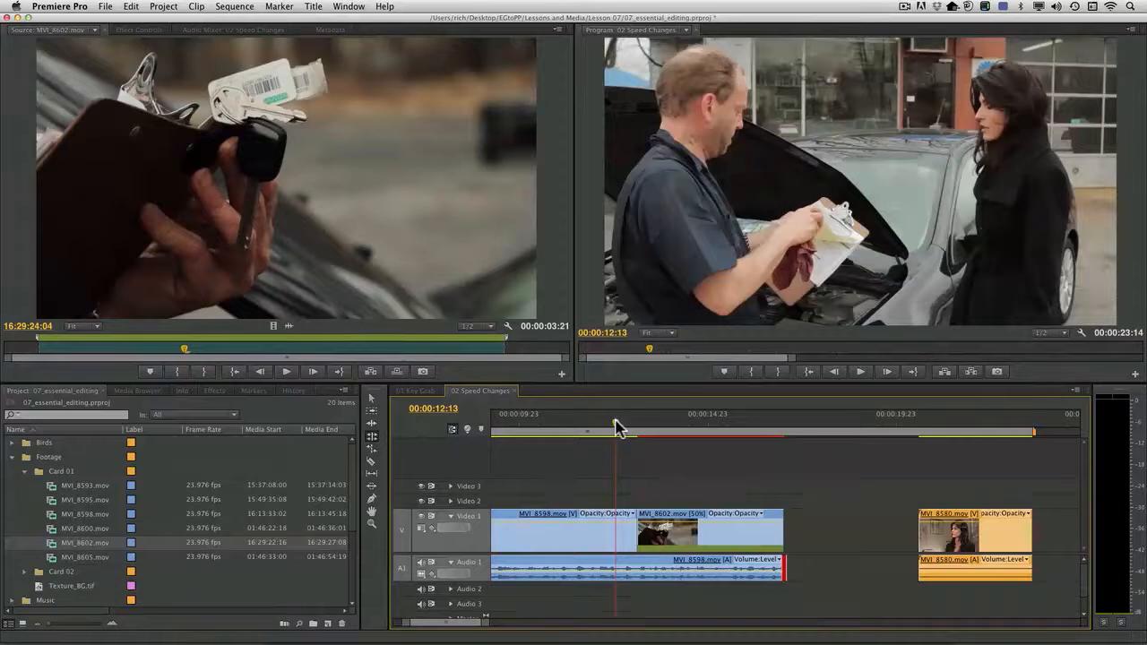
pyautogui.press('space')
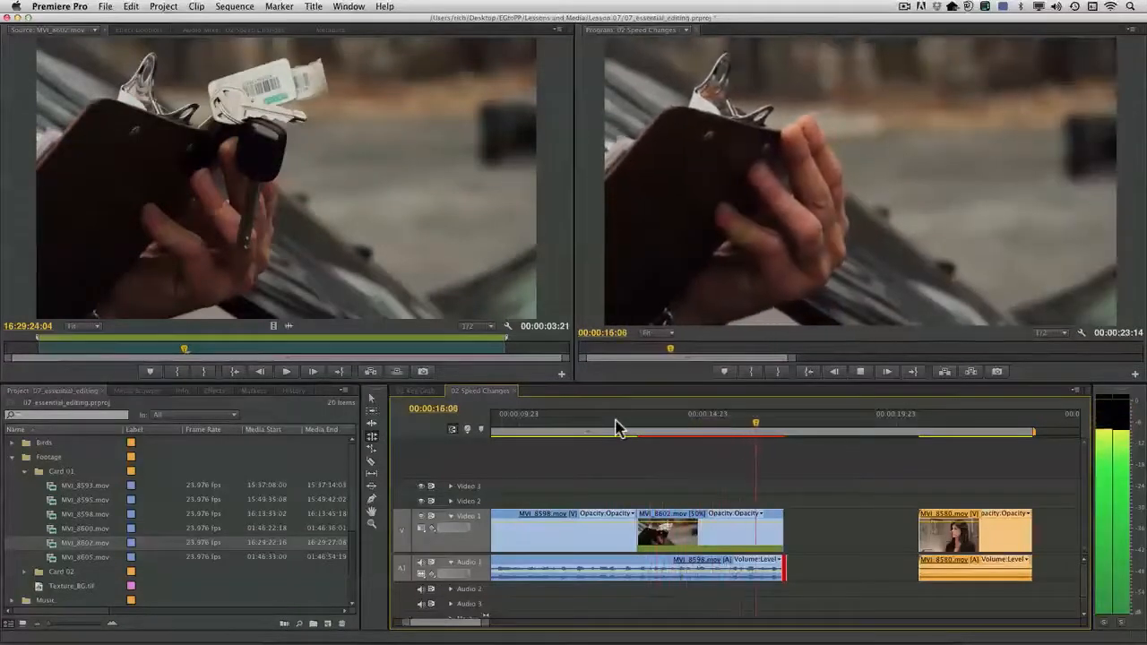
pyautogui.press('space')
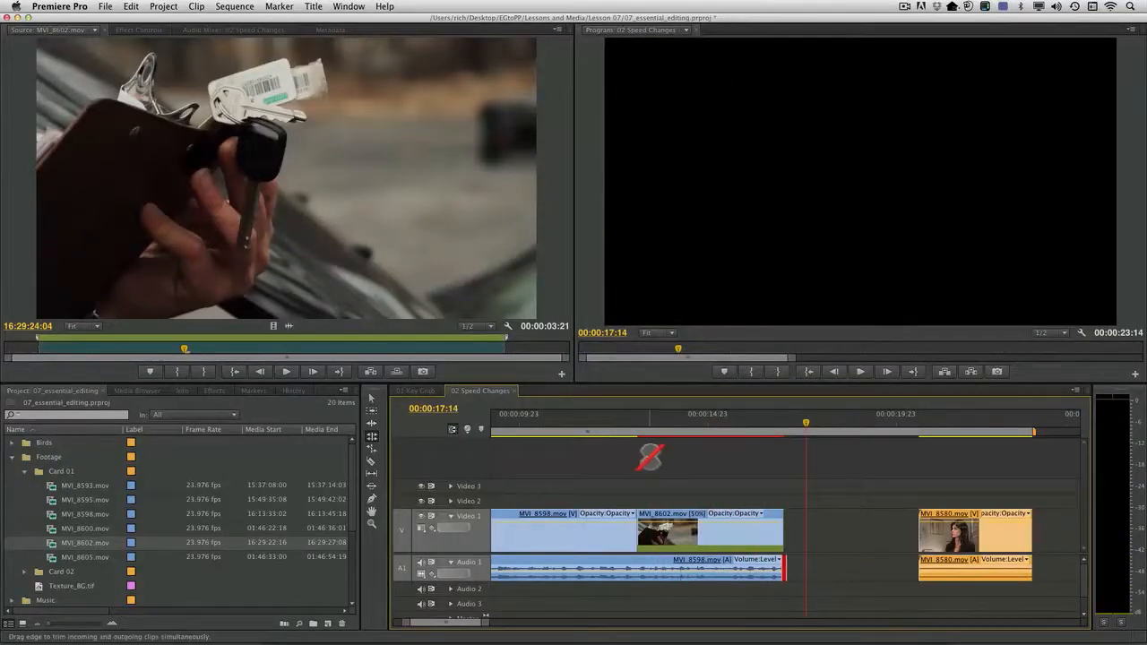
# Open the speed and duration settings for the MVI_8602.mov video clip.
pyautogui.click(690, 538)
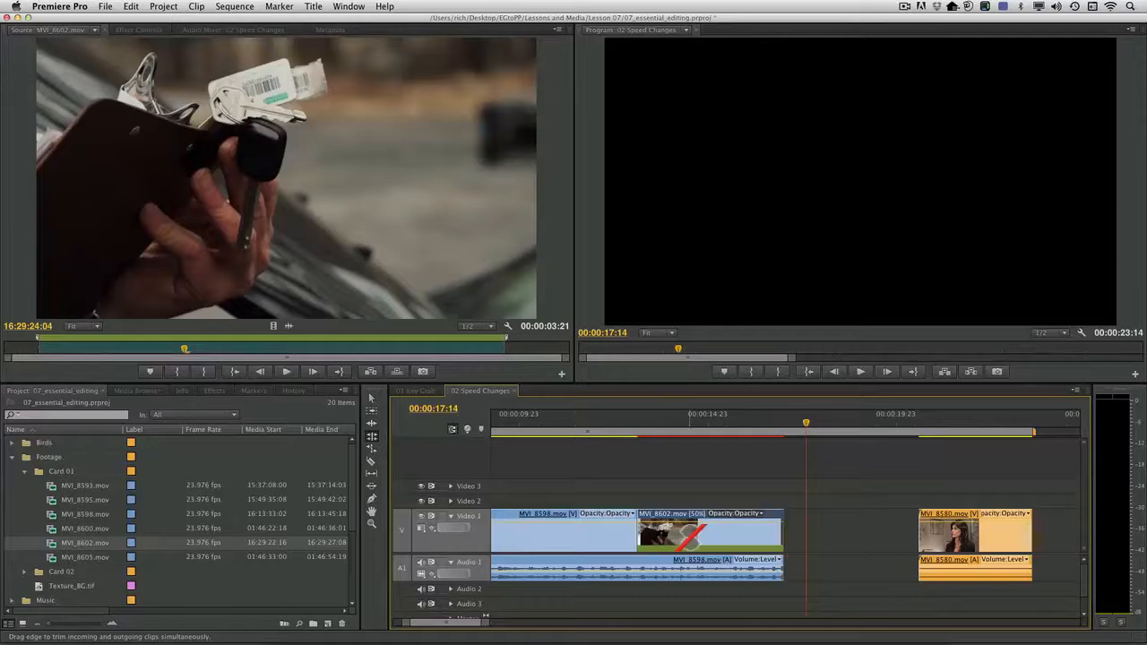
pyautogui.press('super+r')
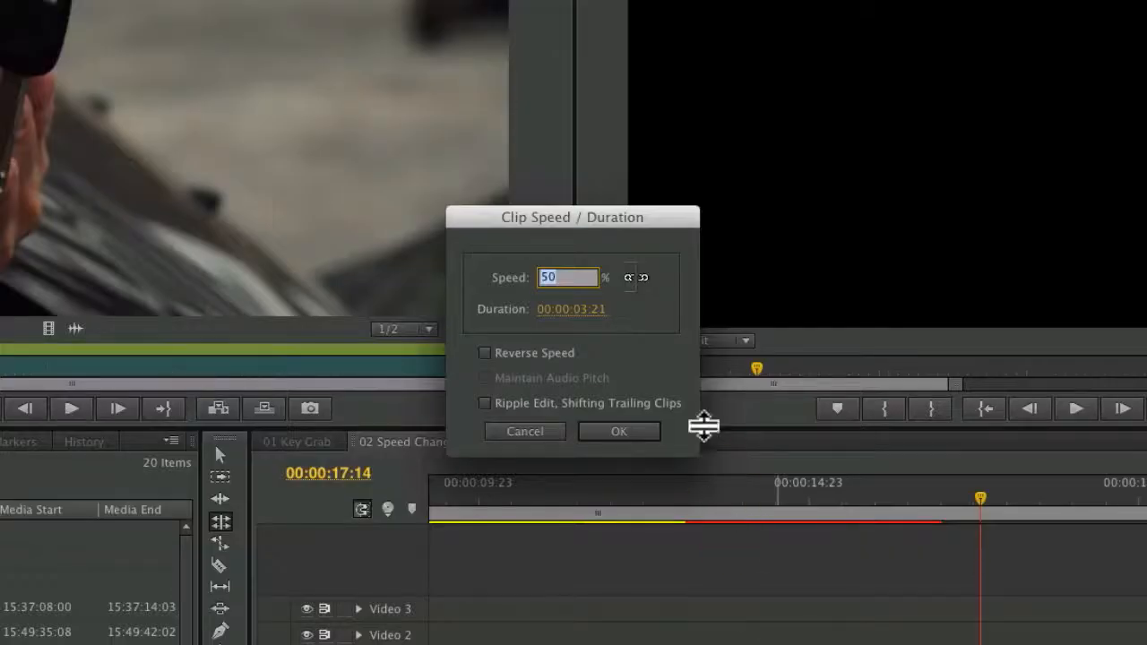